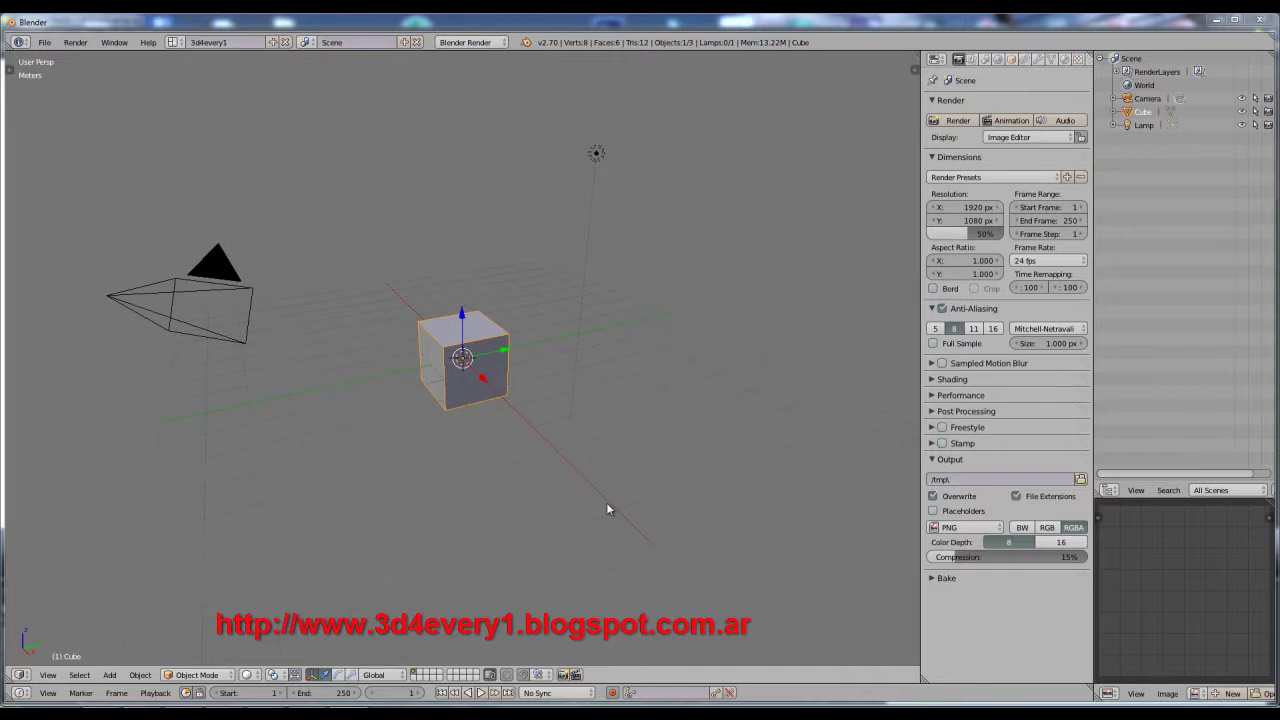
- Choose Cycles Render from the info header's render engine list
{"action": "left_click", "coordinate": [462, 41]}
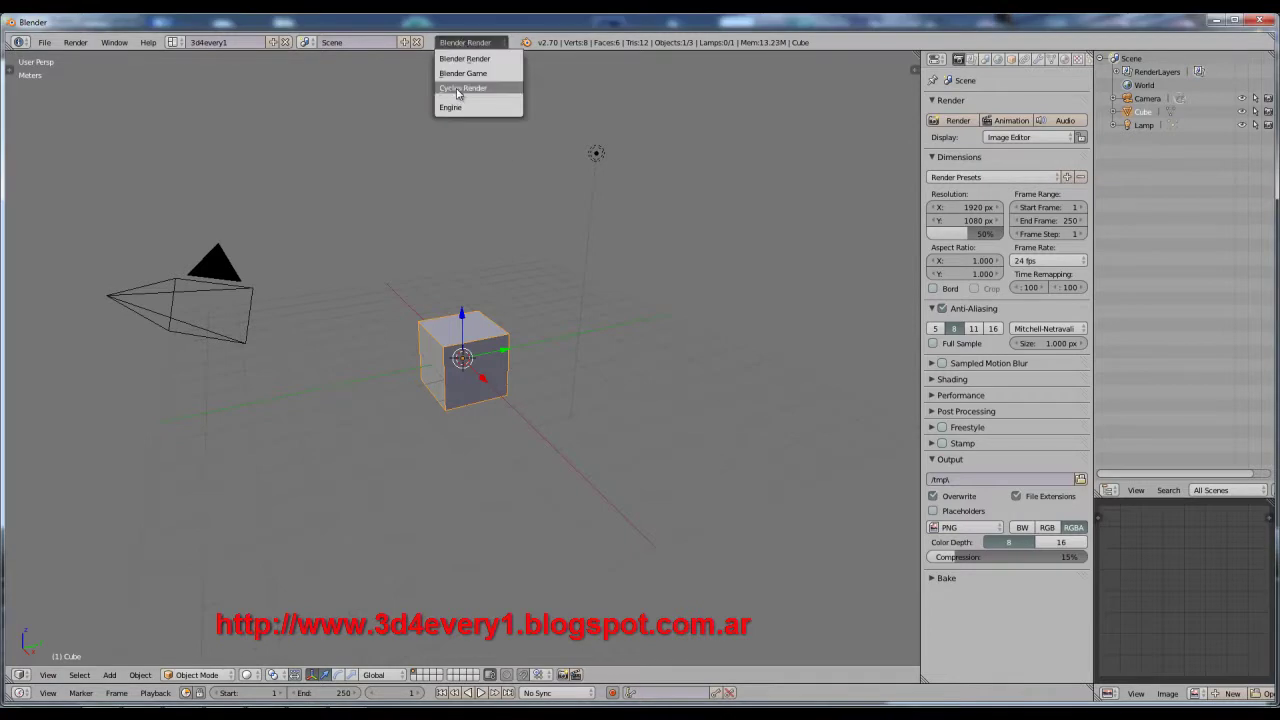
{"action": "left_click", "coordinate": [462, 88]}
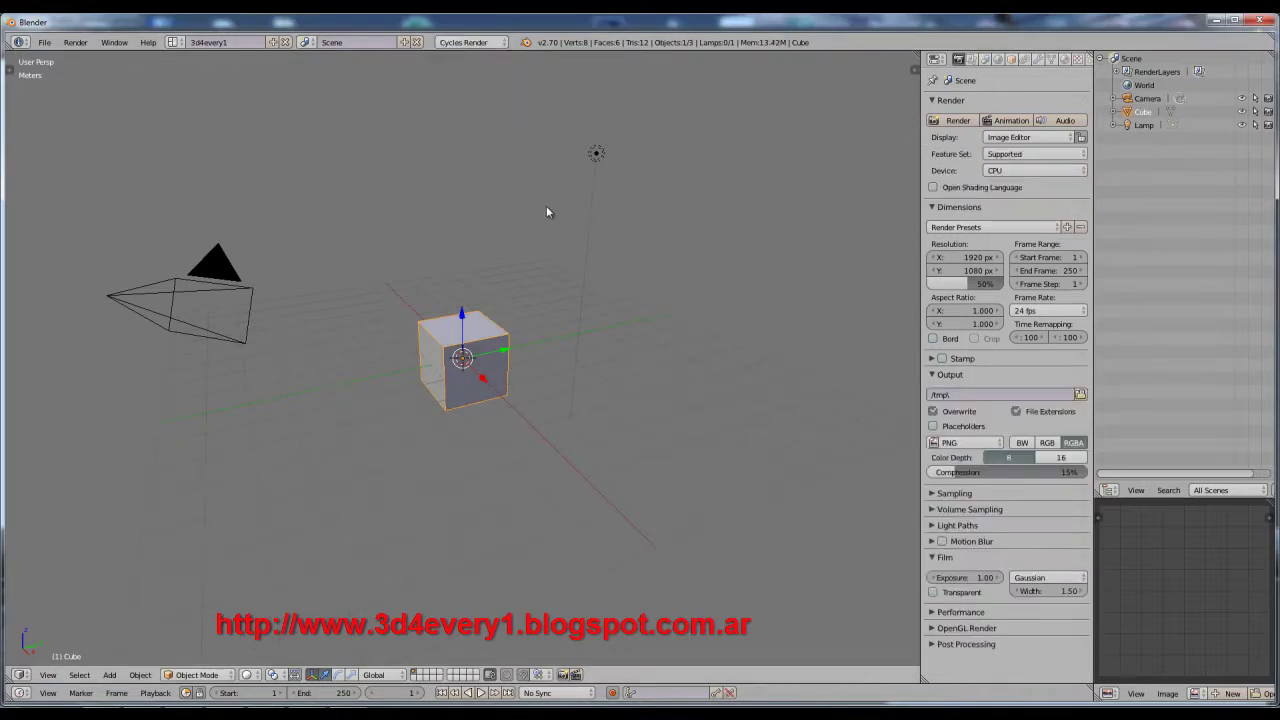
- Enable viewport background images and load Imagen-01.jpg from the Texturas folder
{"action": "key", "text": "n"}
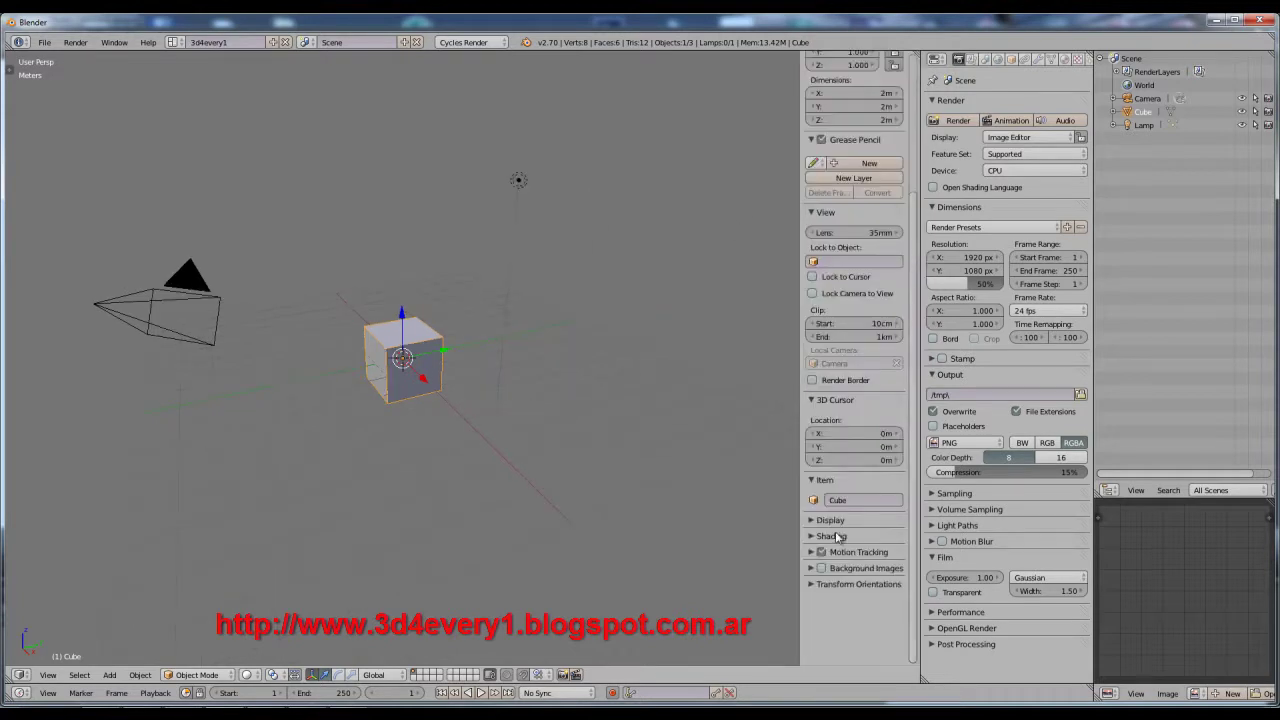
{"action": "left_click", "coordinate": [822, 568]}
{"action": "left_click", "coordinate": [812, 568]}
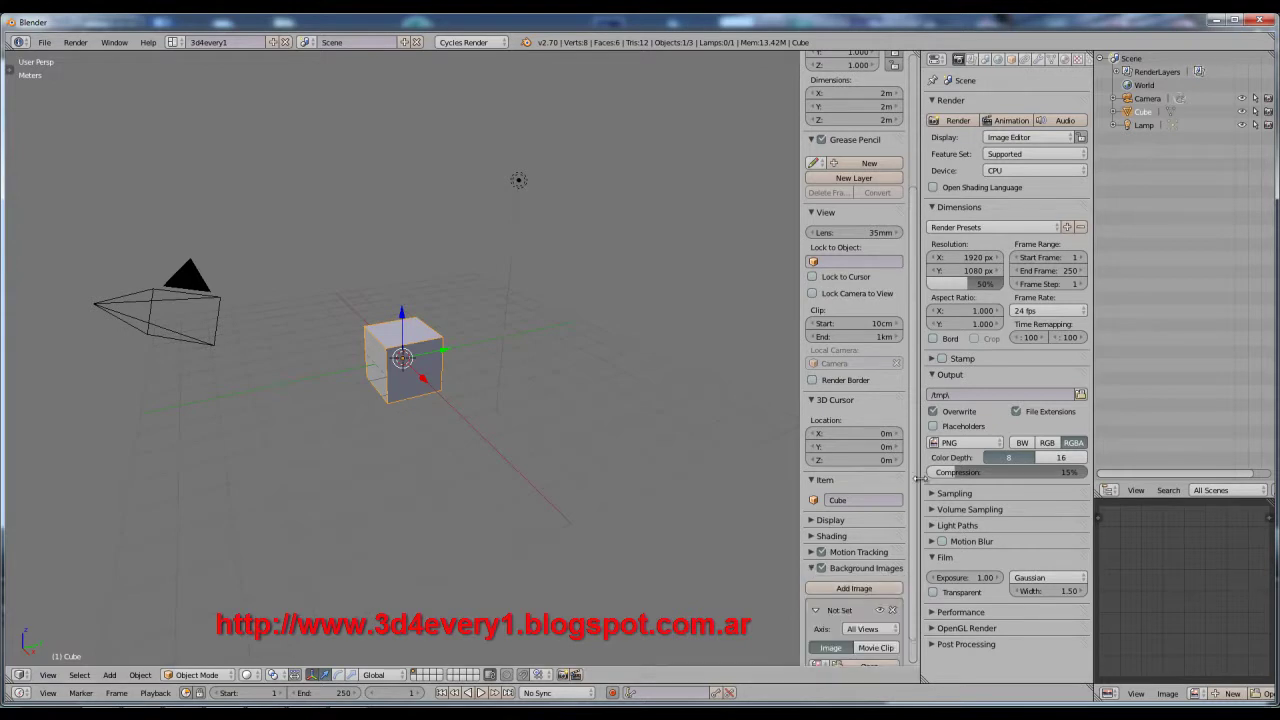
{"action": "scroll", "coordinate": [840, 585], "scroll_direction": "down", "scroll_amount": 1}
{"action": "left_click", "coordinate": [869, 637]}
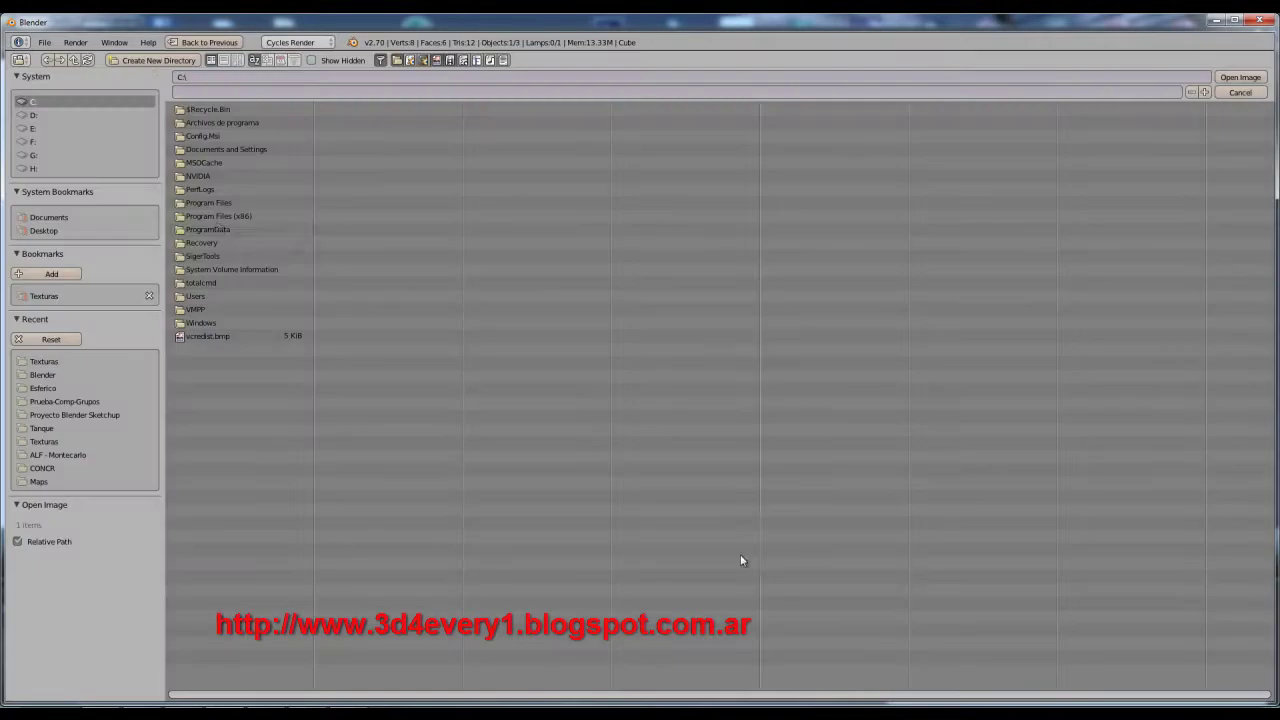
{"action": "left_click", "coordinate": [54, 298]}
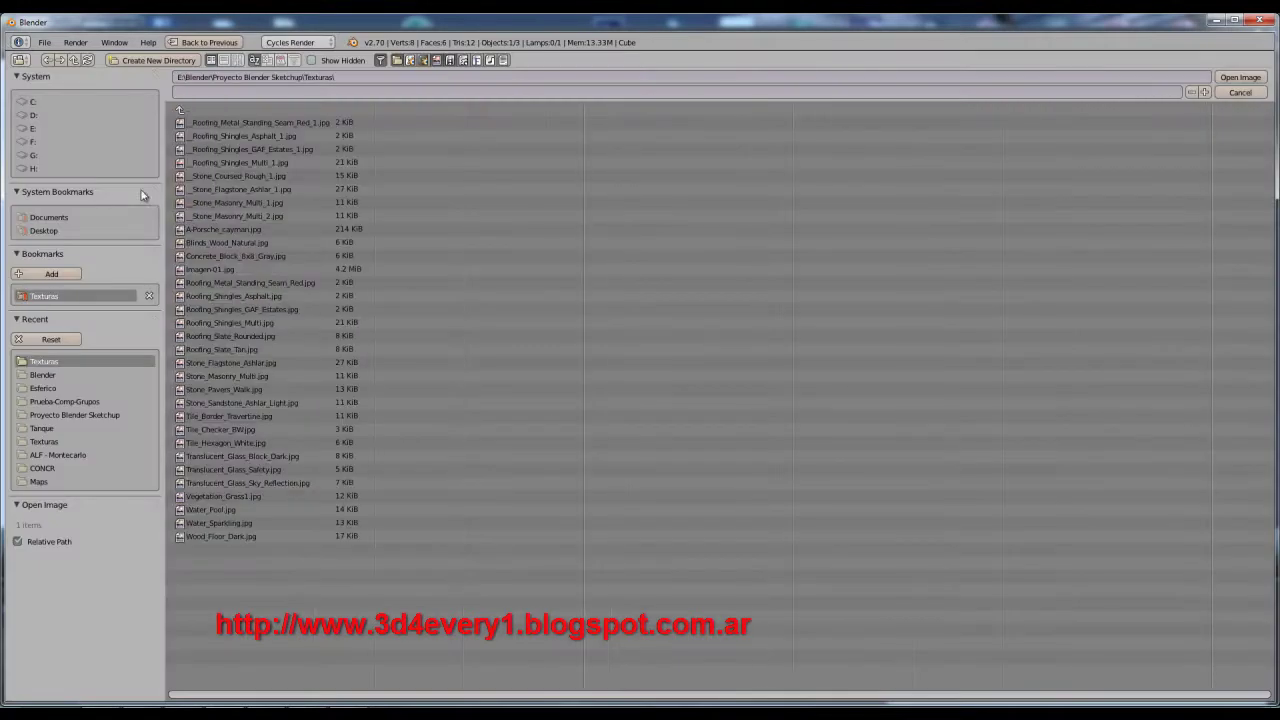
{"action": "left_click", "coordinate": [208, 270]}
{"action": "double_click", "coordinate": [210, 270]}
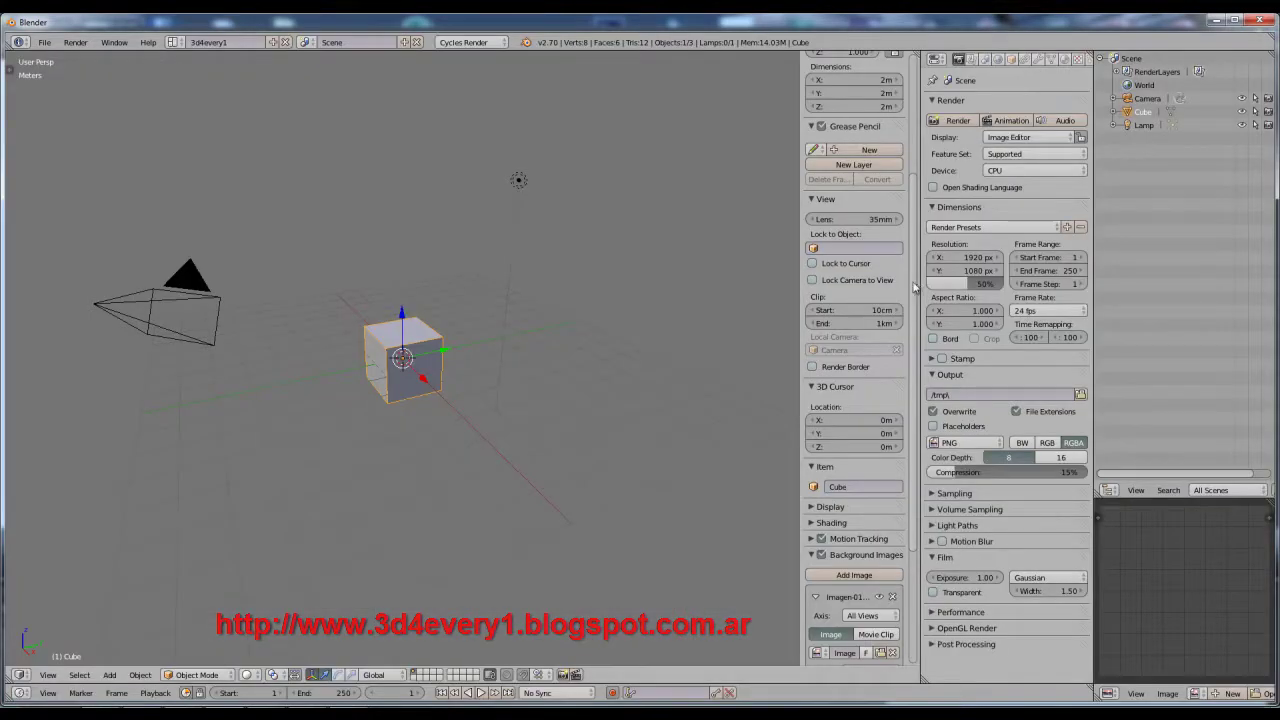
{"action": "scroll", "coordinate": [855, 450], "scroll_direction": "down", "scroll_amount": 5}
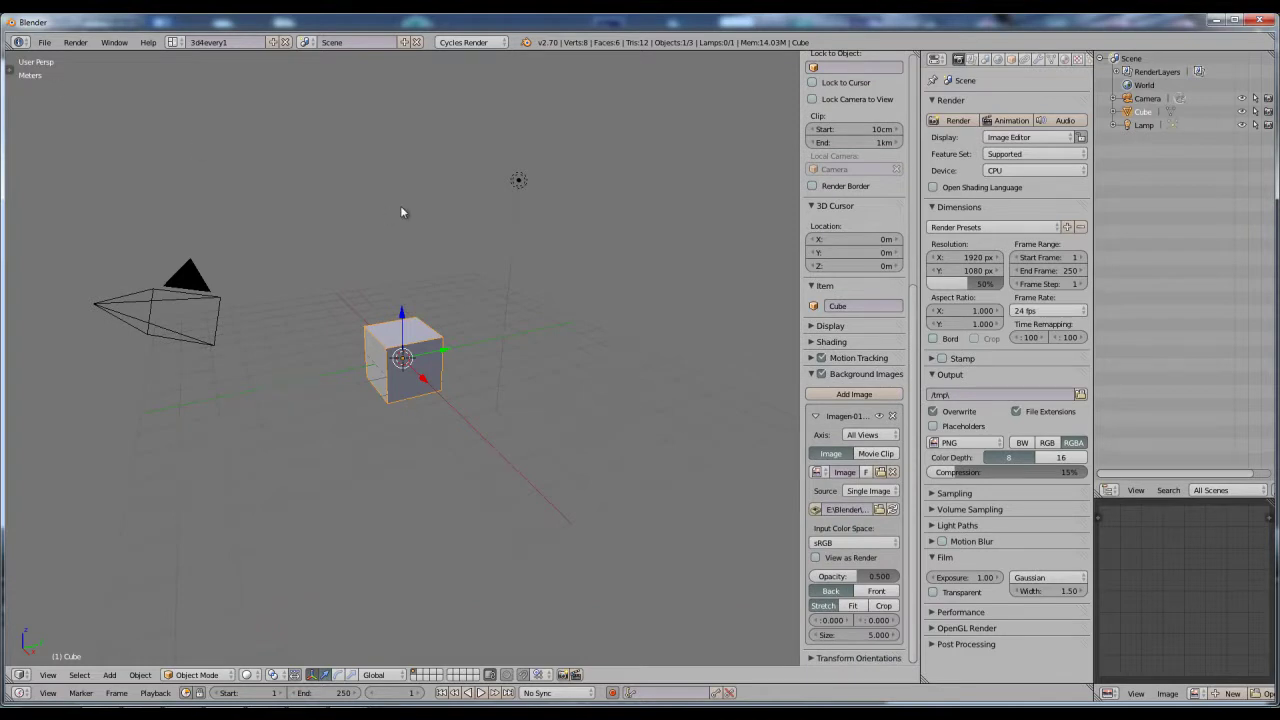
- Switch to Front Ortho view, raise the background photo opacity to 1.000, and frame it
{"action": "key", "text": "KP_1"}
{"action": "key", "text": "KP_5"}
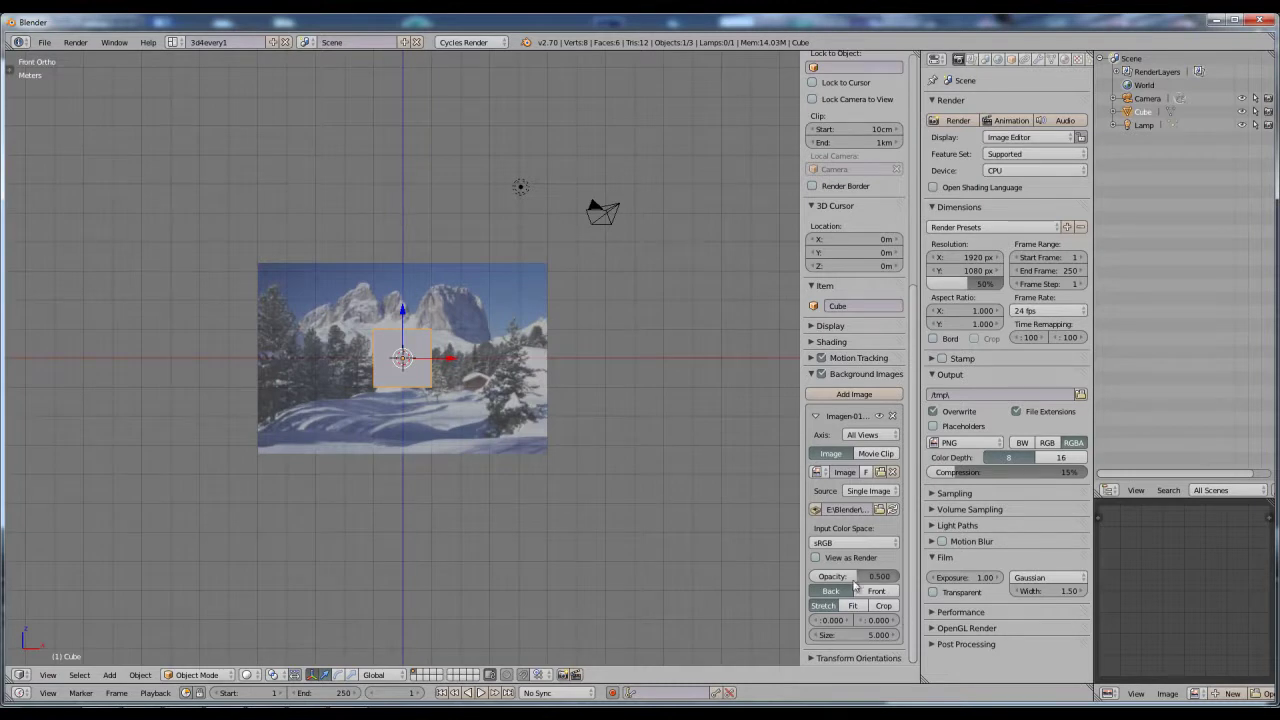
{"action": "left_click_drag", "start_coordinate": [857, 578], "coordinate": [905, 588]}
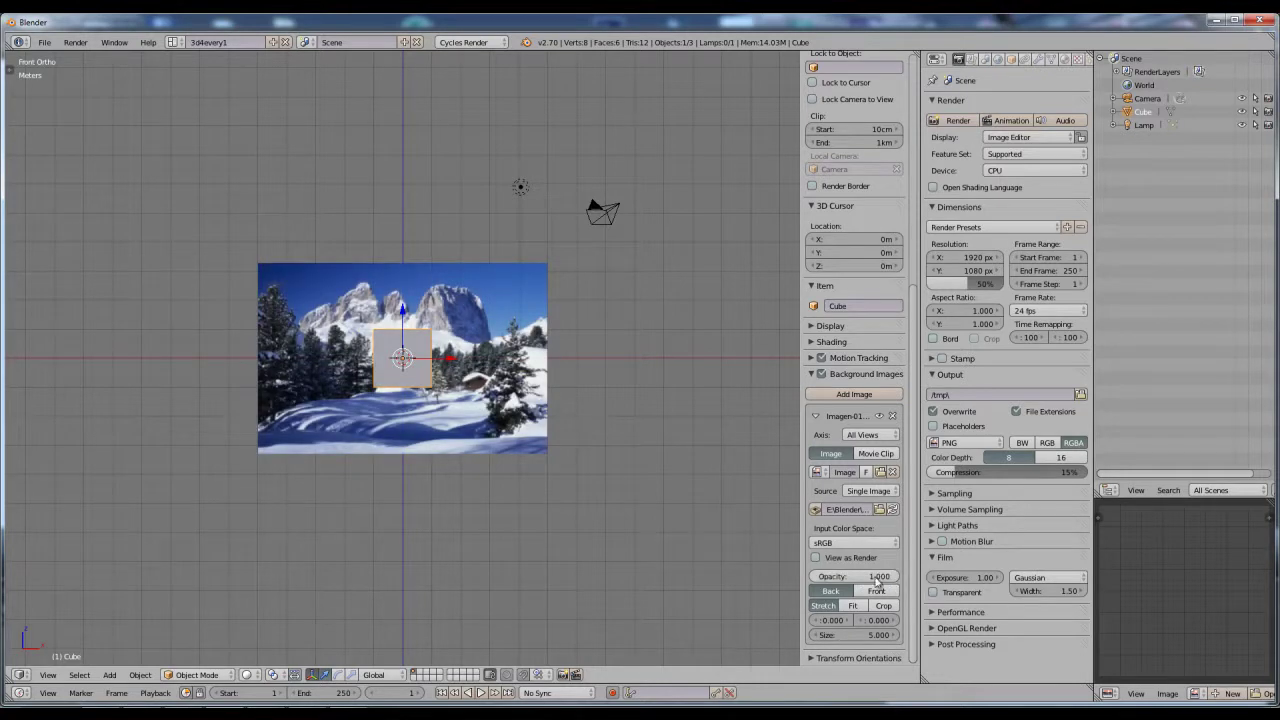
{"action": "scroll", "coordinate": [487, 402], "scroll_direction": "up", "scroll_amount": 3}
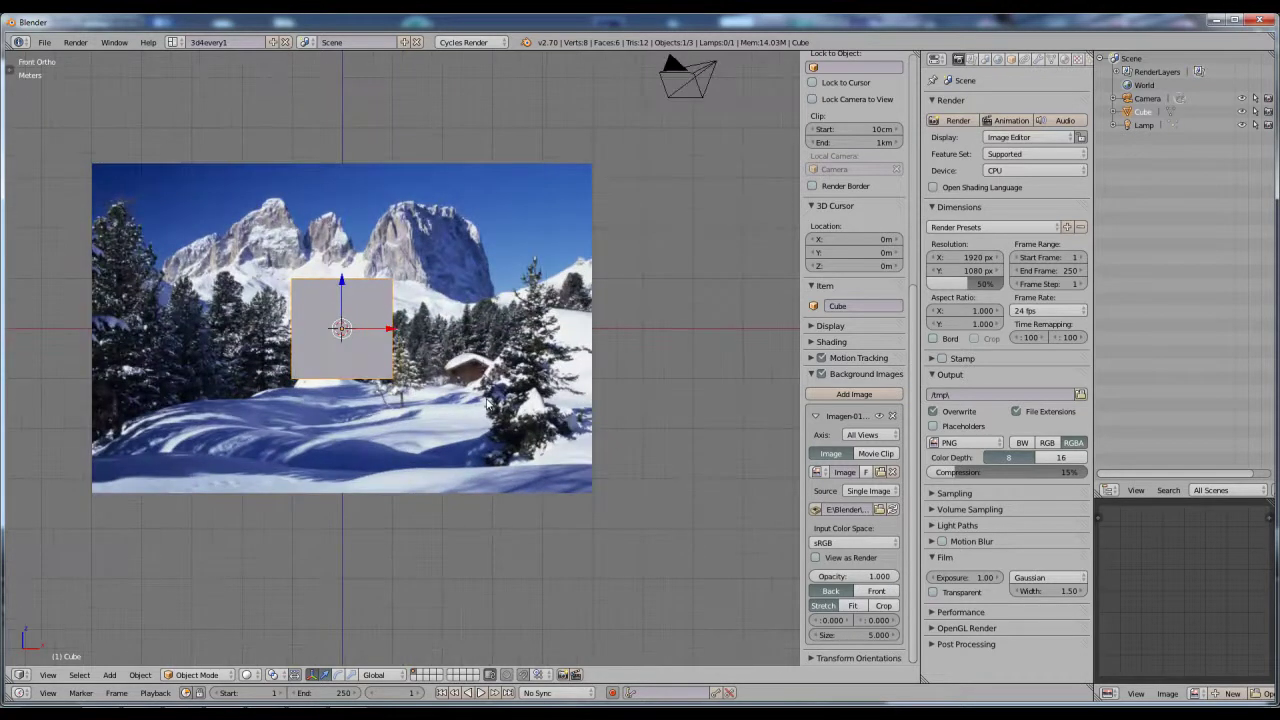
{"action": "mouse_move", "coordinate": [500, 408]}
{"action": "middle_mouse_down", "text": "shift"}
{"action": "mouse_move", "coordinate": [545, 407]}
{"action": "mouse_move", "coordinate": [556, 430]}
{"action": "middle_mouse_up", "text": "shift"}
{"action": "scroll", "coordinate": [545, 407], "scroll_direction": "up", "scroll_amount": 1}
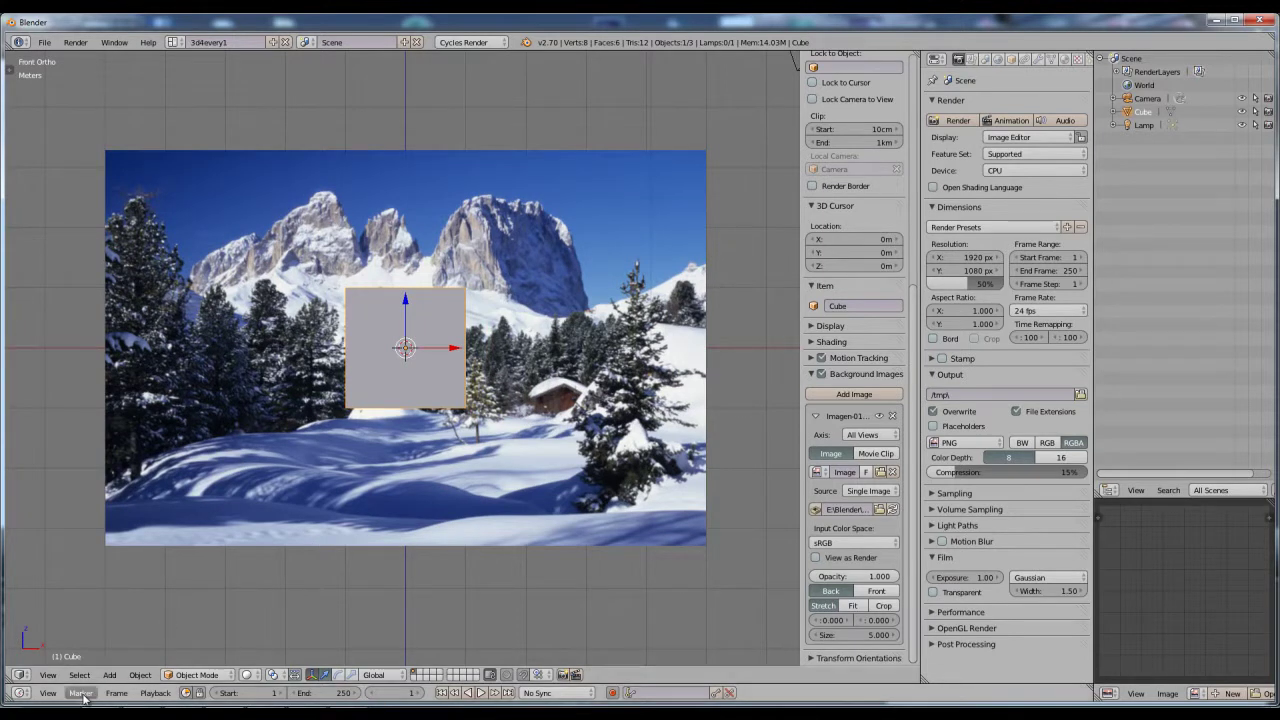
- Align the active camera to the current front view via View > Align View
{"action": "left_click", "coordinate": [48, 675]}
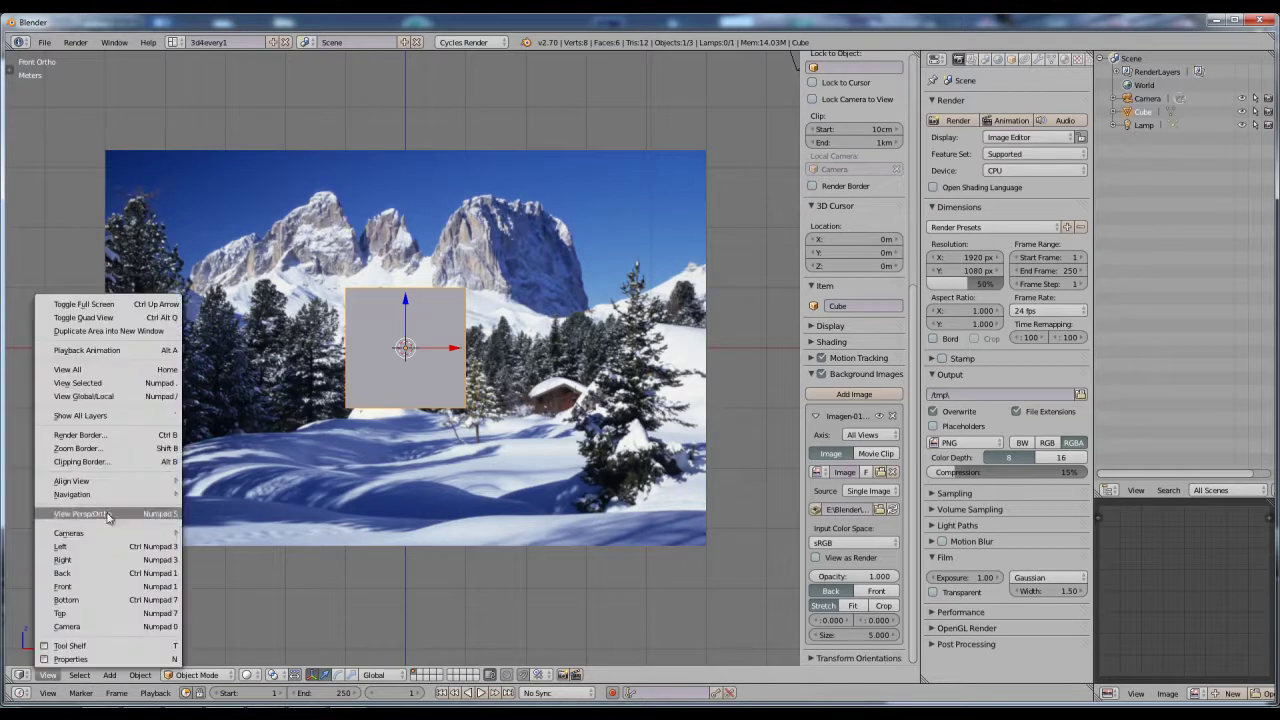
{"action": "mouse_move", "coordinate": [72, 481]}
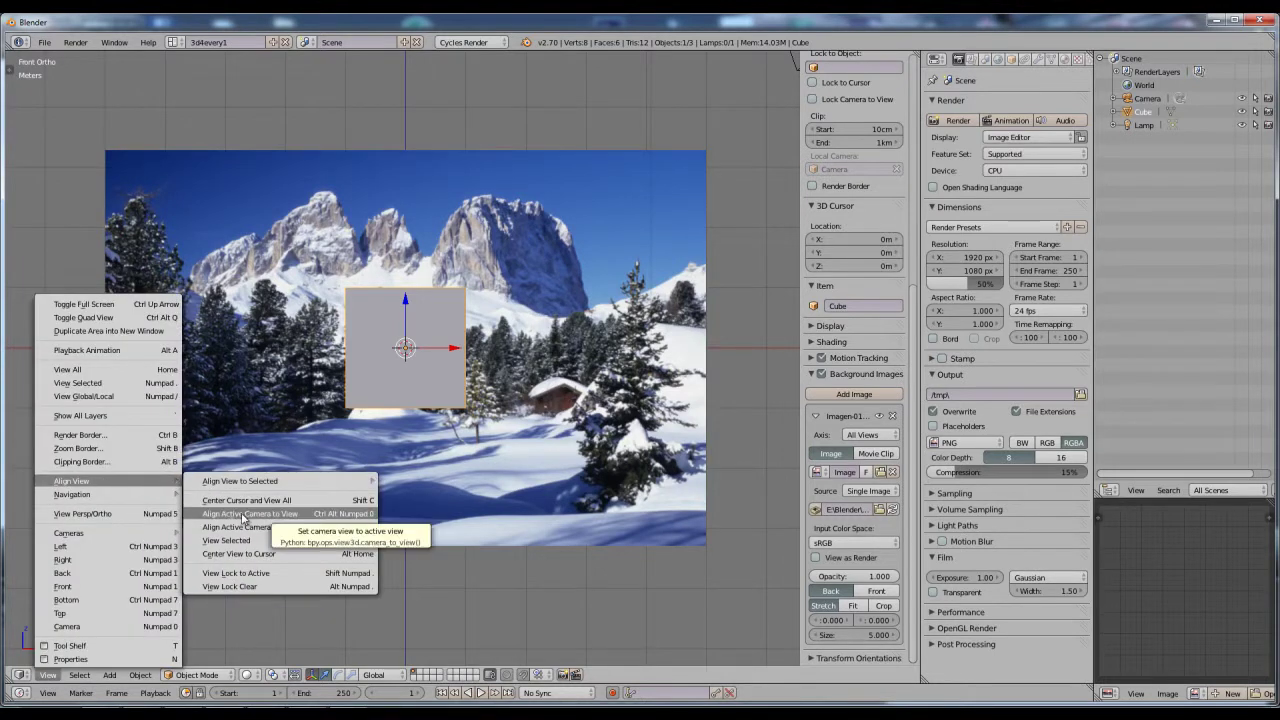
{"action": "left_click", "coordinate": [241, 515]}
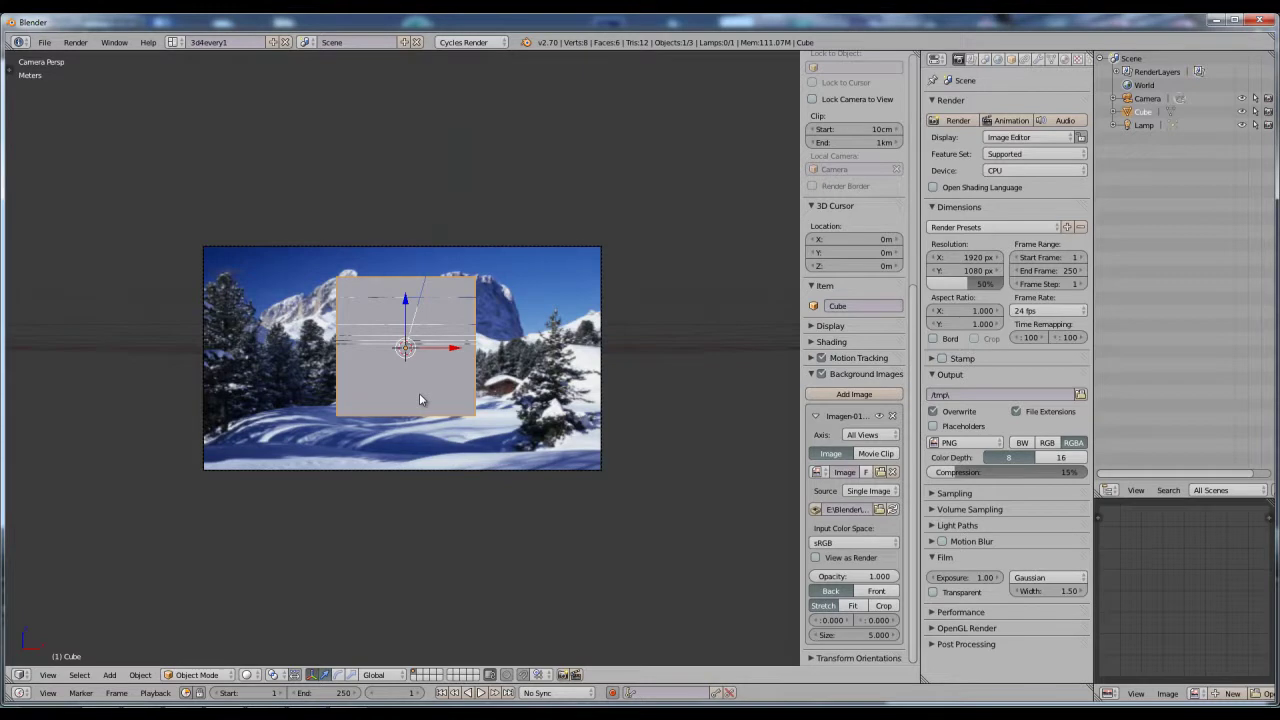
- Scale the cube to about a third of its size and lower it along Z onto the snow
{"action": "key", "text": "s"}
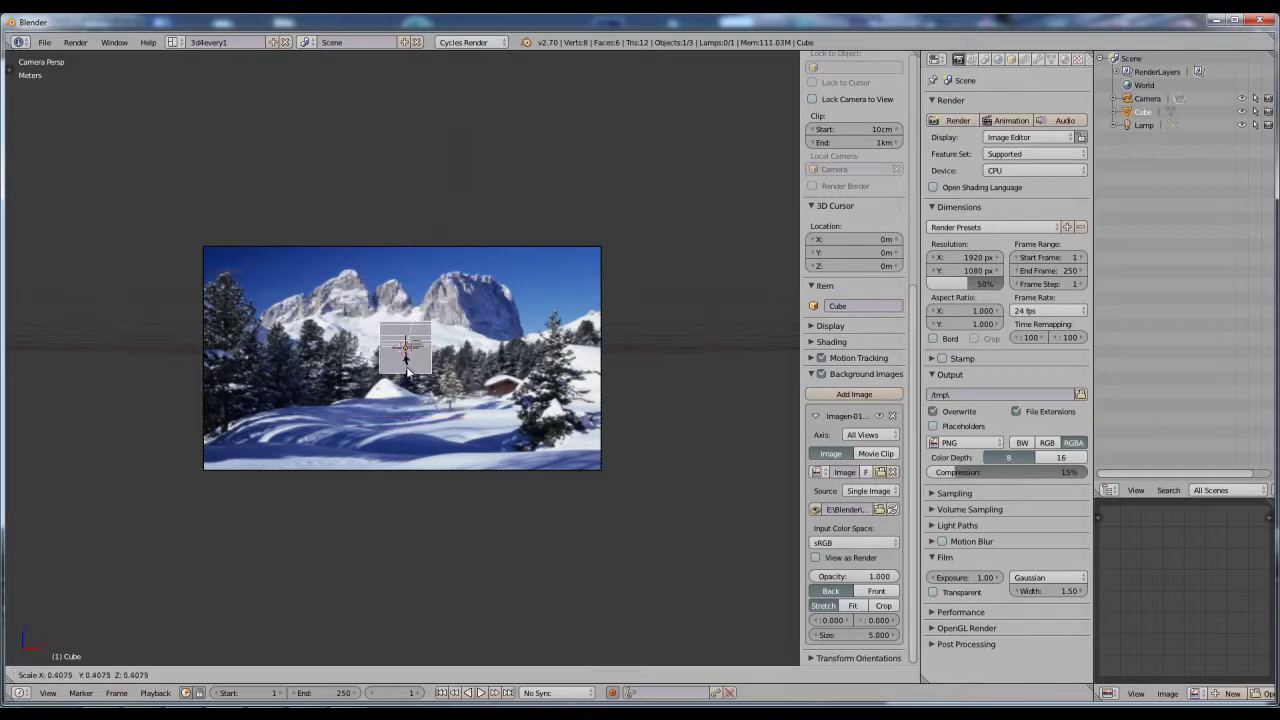
{"action": "left_click", "coordinate": [407, 368]}
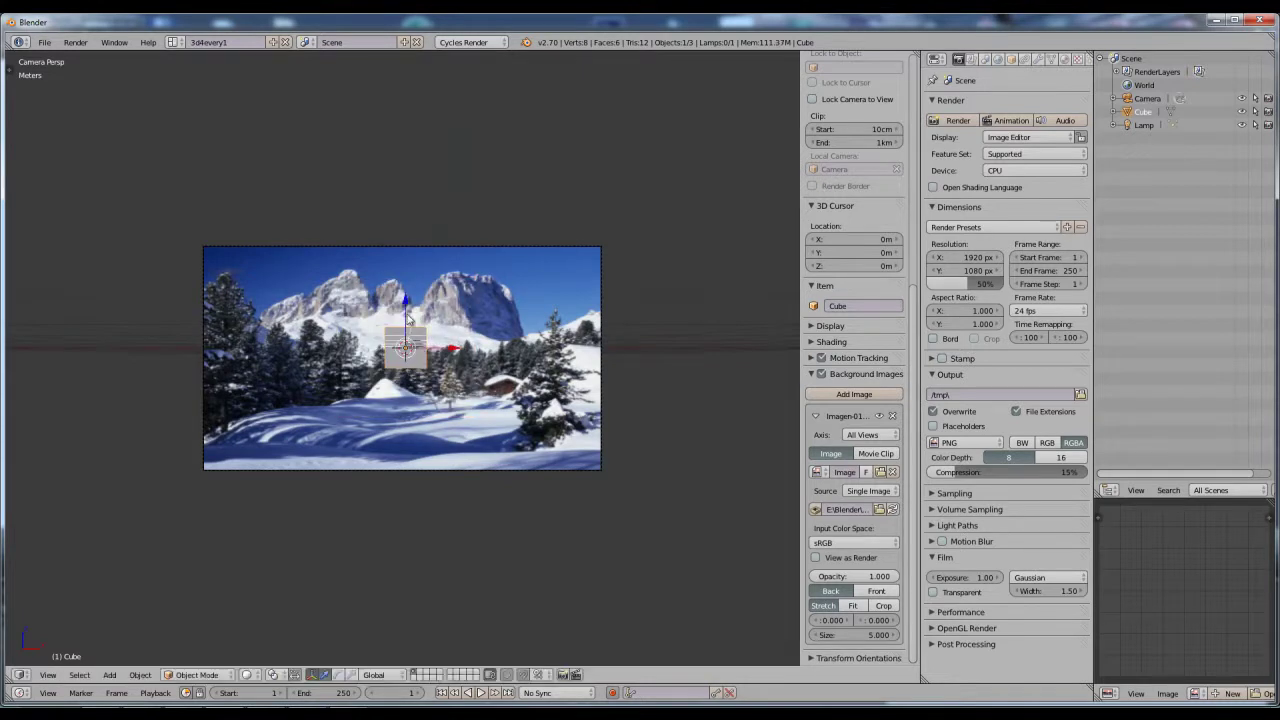
{"action": "key", "text": "g"}
{"action": "key", "text": "z"}
{"action": "left_click", "coordinate": [407, 390]}
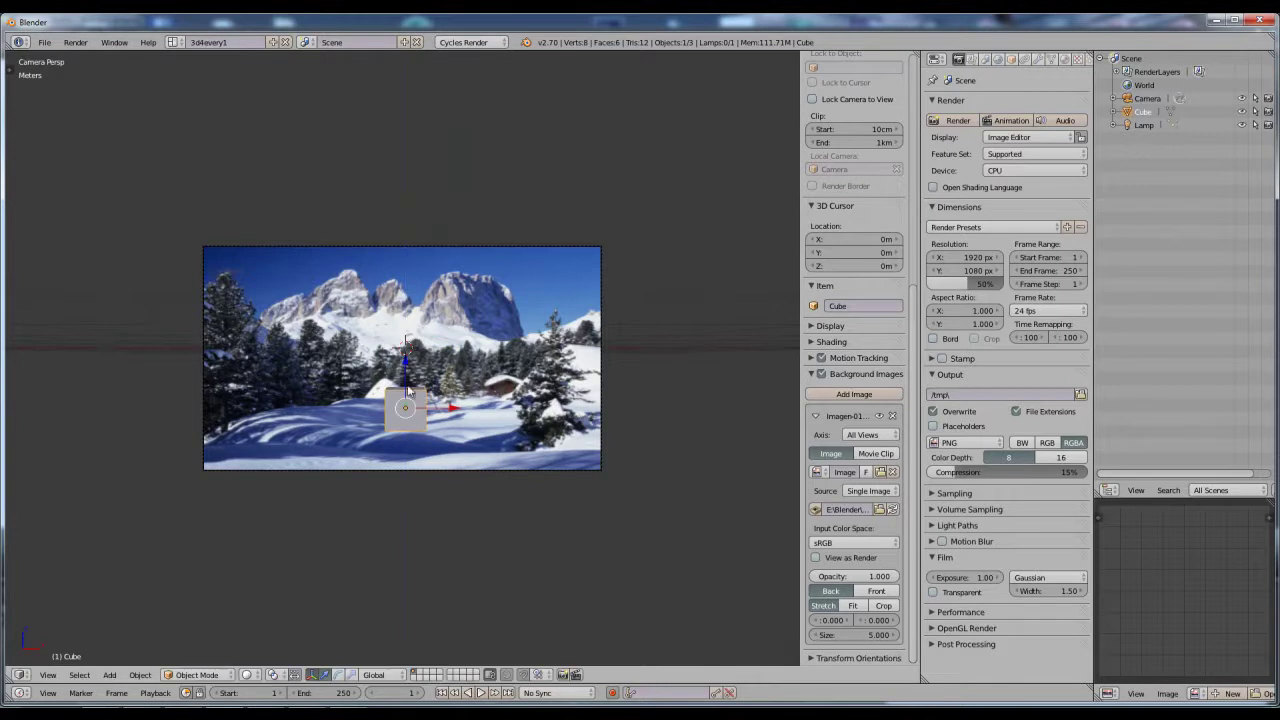
- Enlarge the lower timeline area by dragging its border upward
{"action": "scroll", "coordinate": [467, 484], "scroll_direction": "up", "scroll_amount": 3}
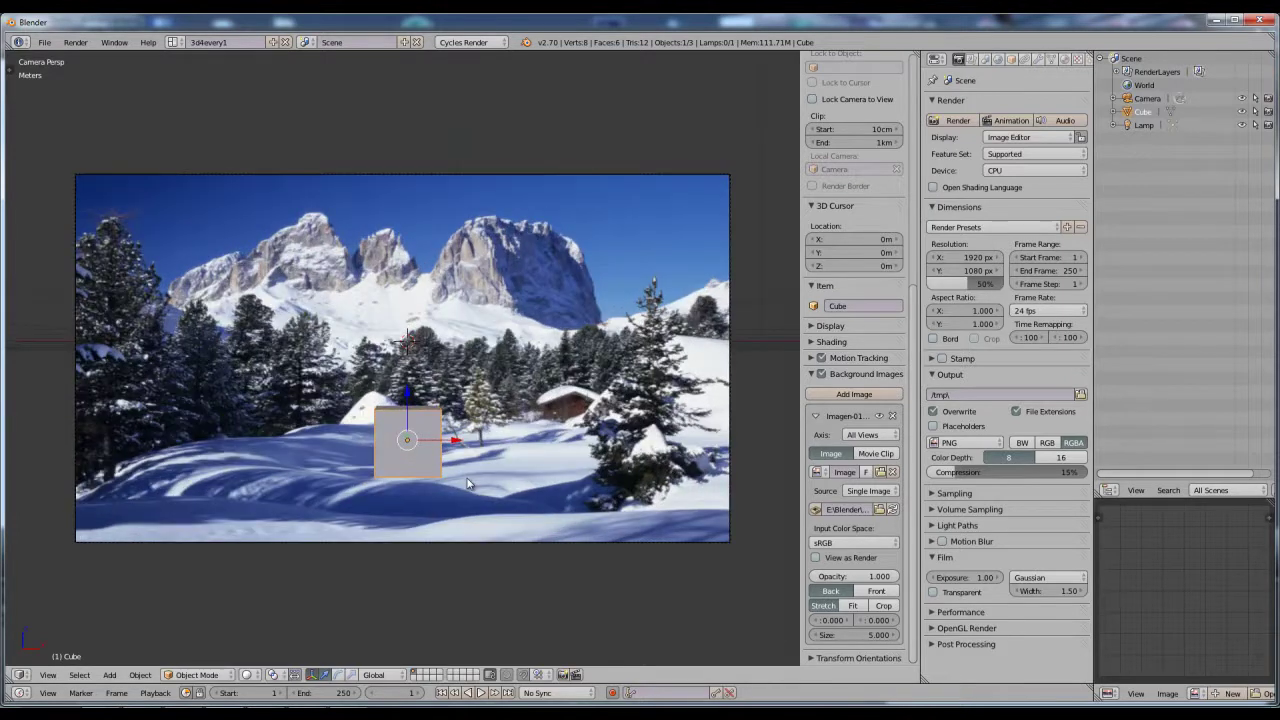
{"action": "scroll", "coordinate": [467, 484], "scroll_direction": "down", "scroll_amount": 1}
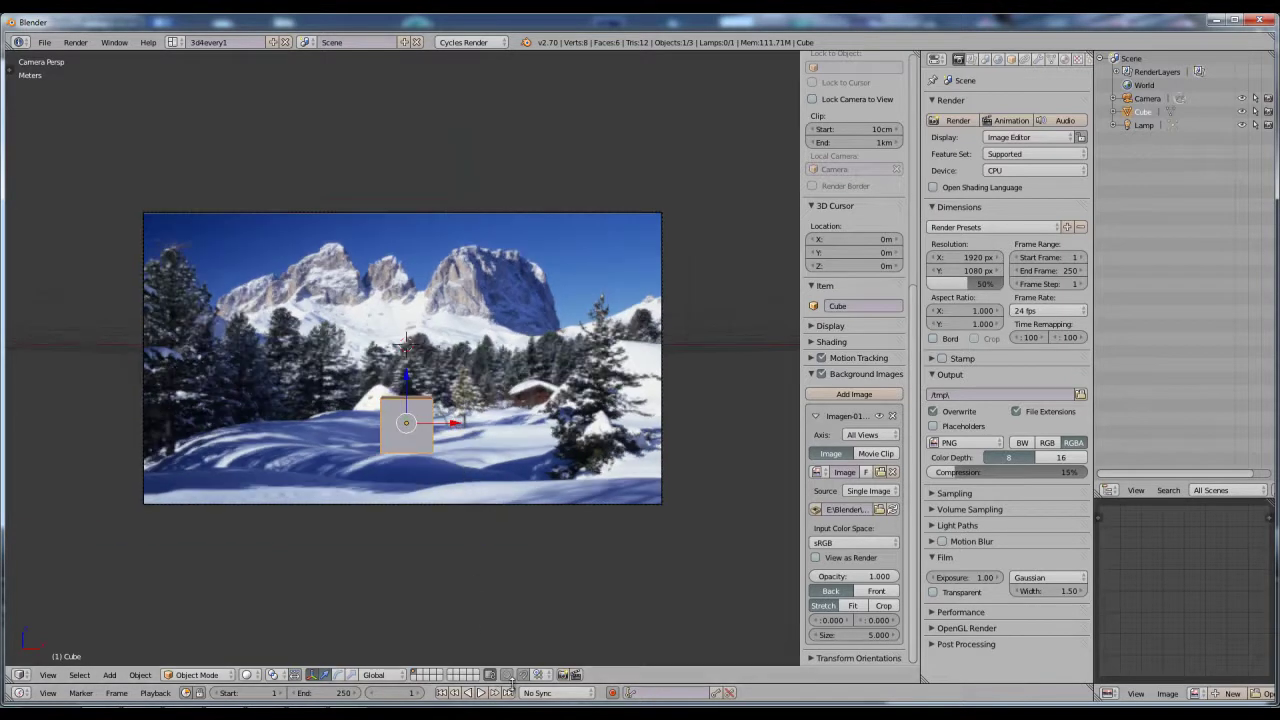
{"action": "left_click_drag", "start_coordinate": [511, 682], "coordinate": [514, 412]}
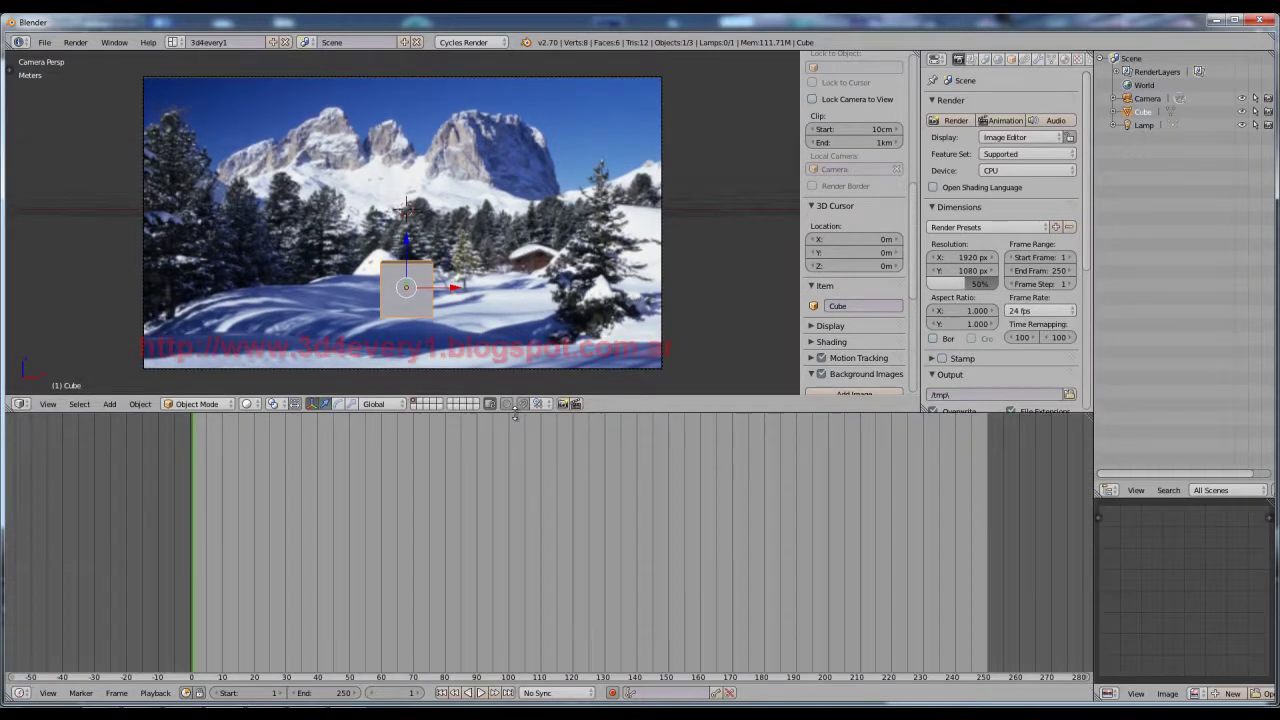
- Change the lower area to the Node Editor and hide the viewport's properties panel
{"action": "left_click", "coordinate": [19, 692]}
{"action": "left_click", "coordinate": [57, 534]}
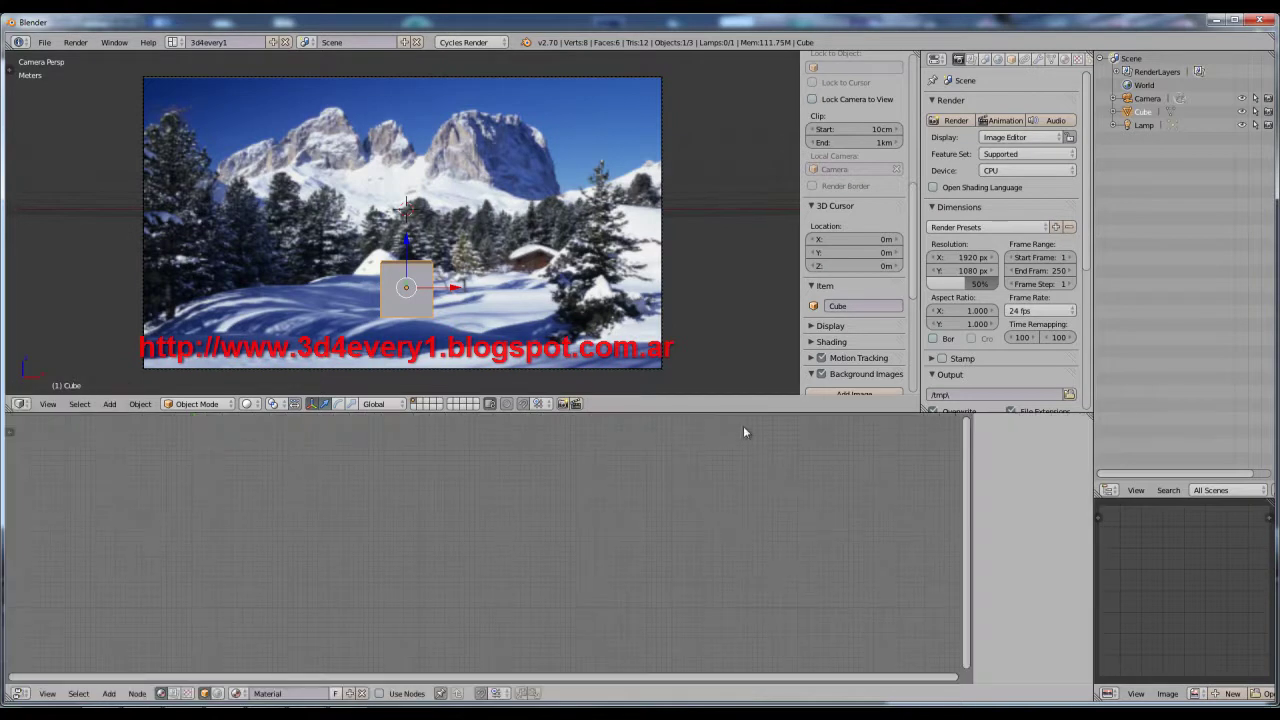
{"action": "scroll", "coordinate": [905, 240], "scroll_direction": "up", "scroll_amount": 8}
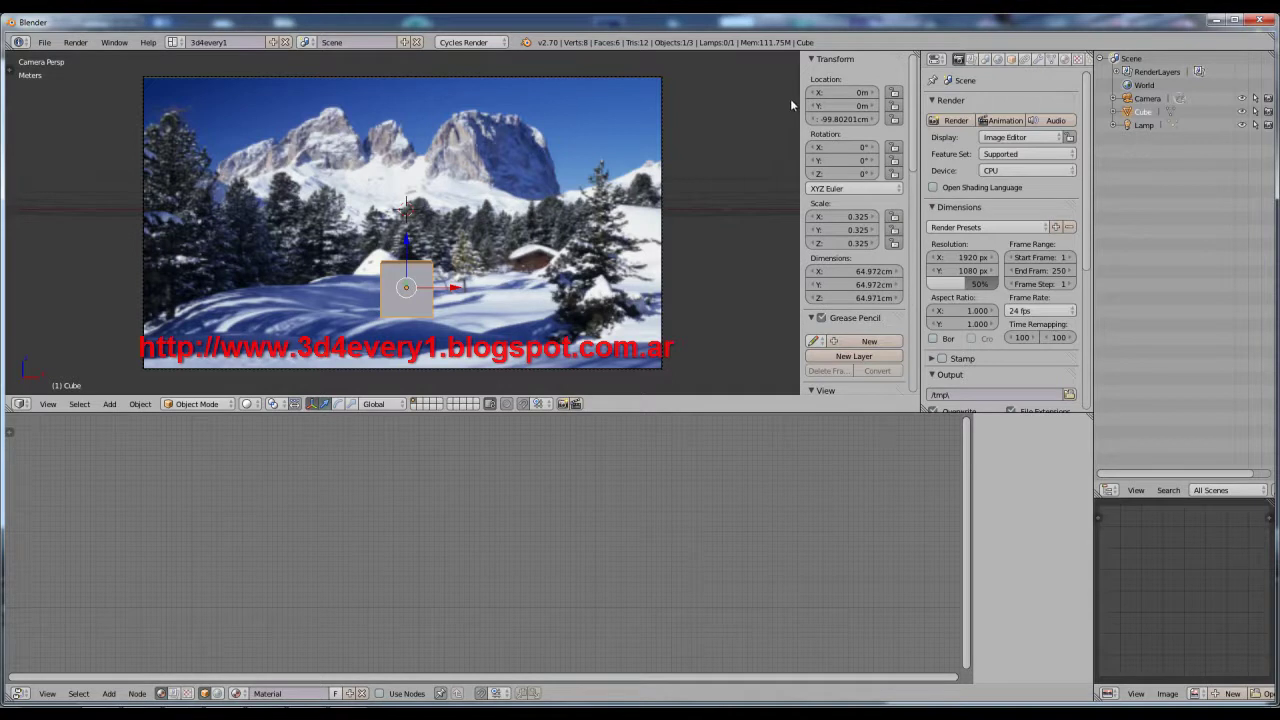
{"action": "key", "text": "n"}
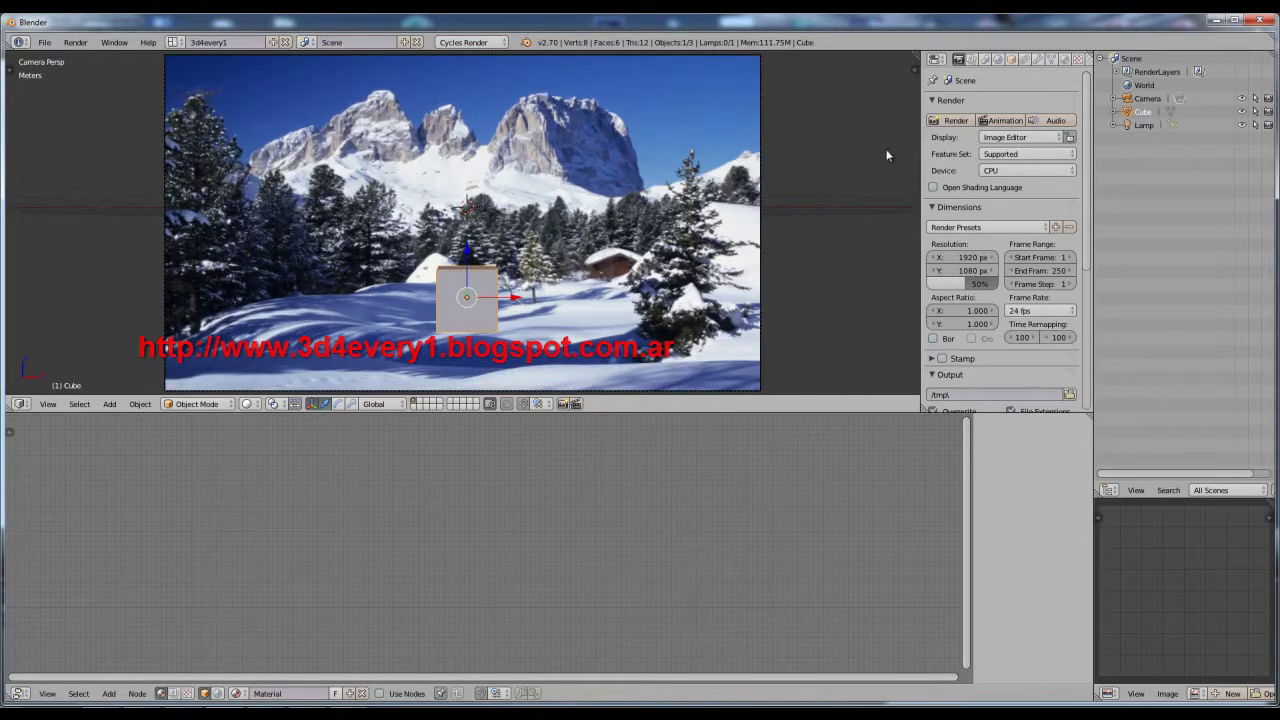
{"action": "left_click", "coordinate": [1018, 172]}
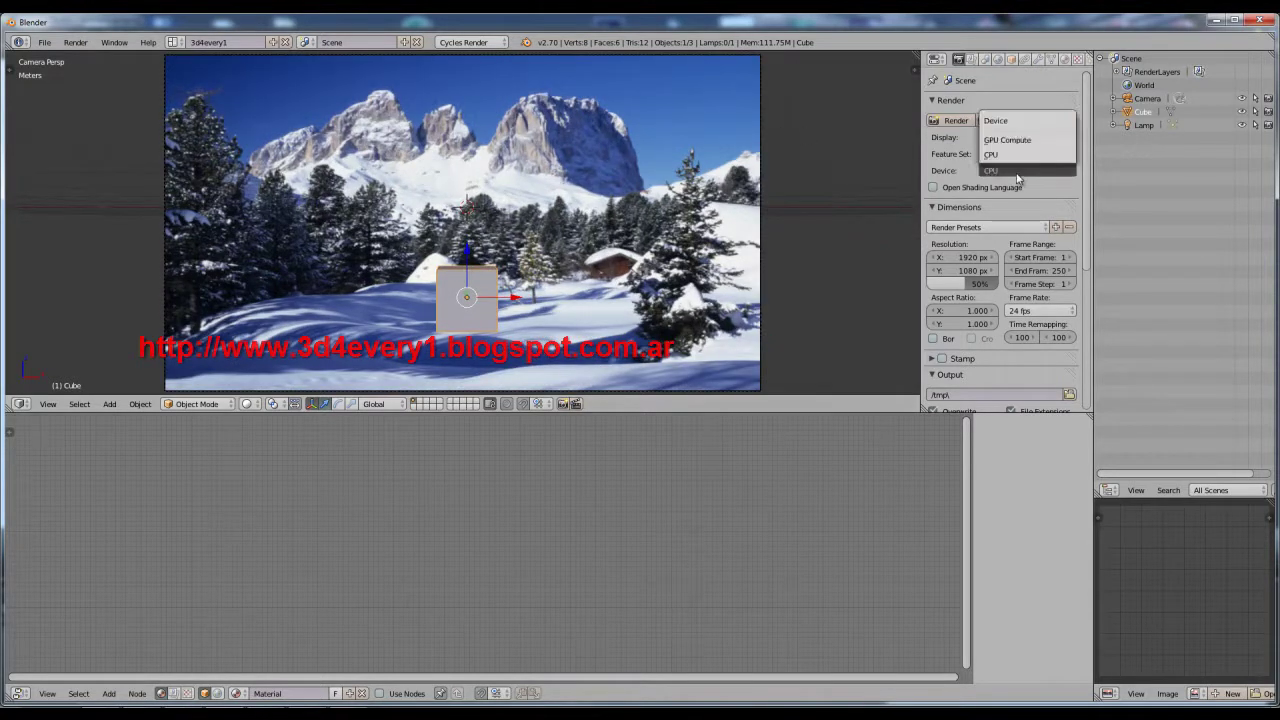
{"action": "left_click", "coordinate": [1008, 140]}
{"action": "left_click", "coordinate": [1016, 138]}
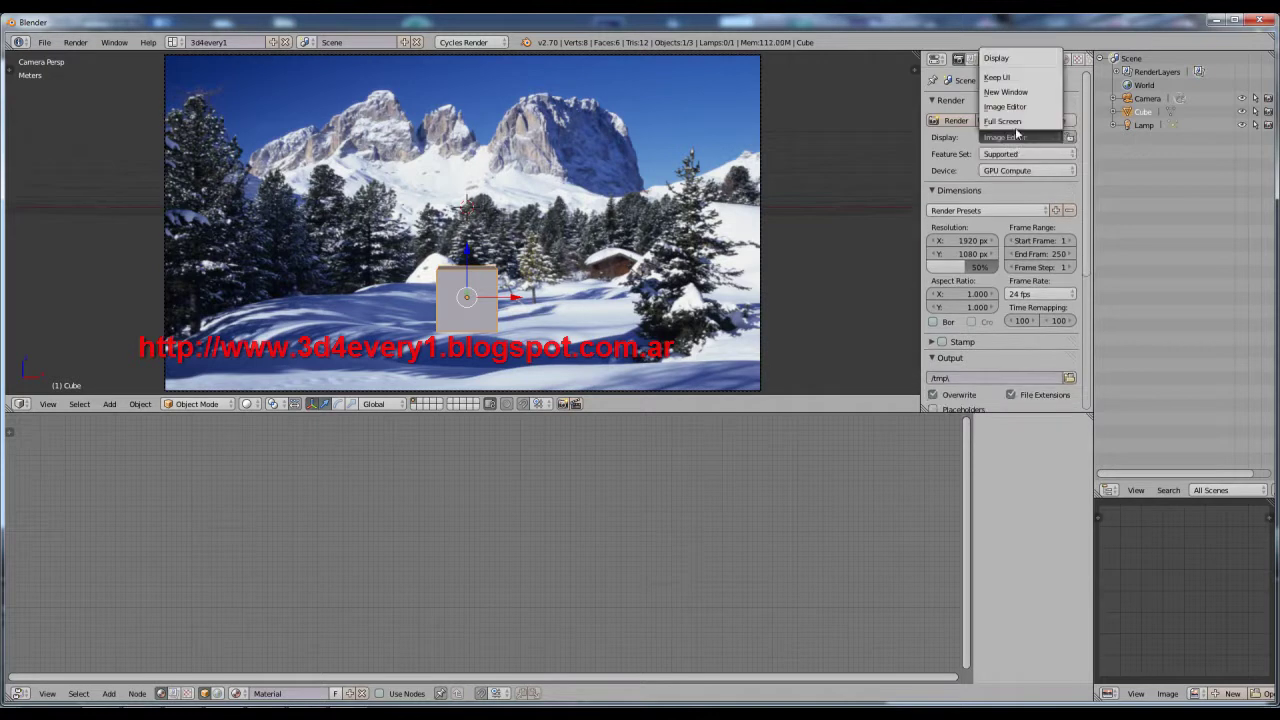
{"action": "left_click", "coordinate": [1022, 92]}
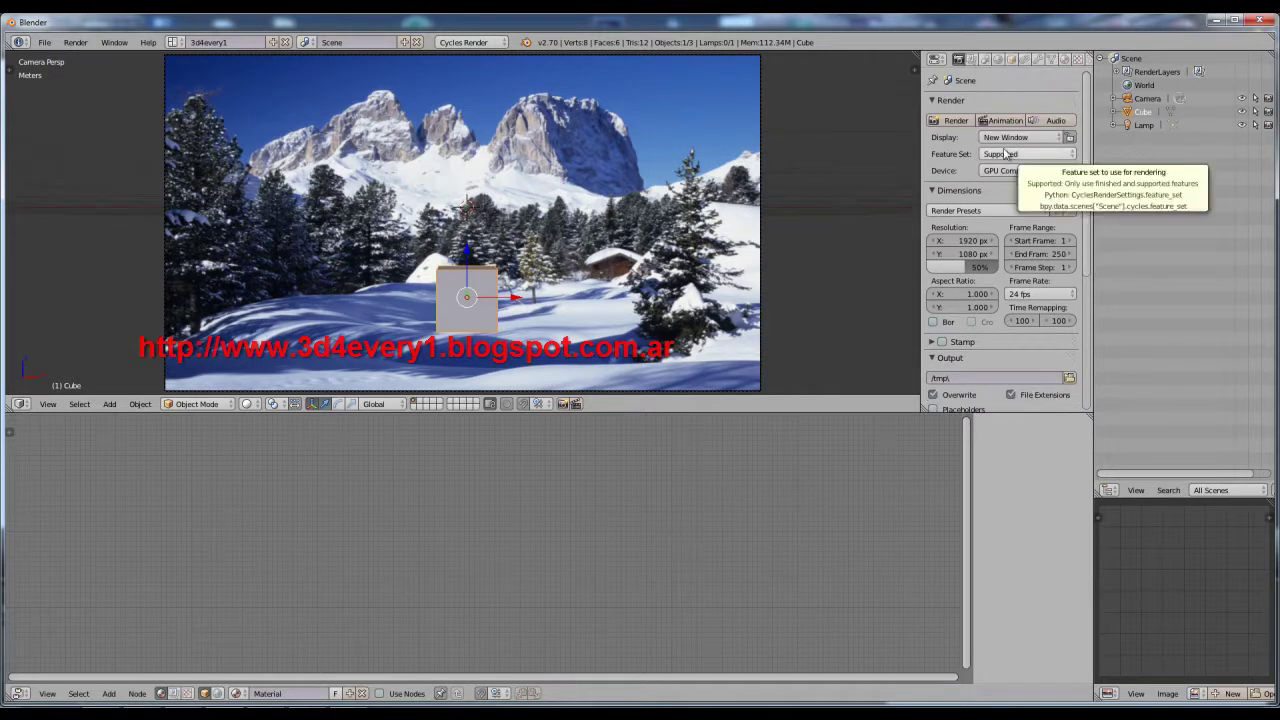
{"action": "left_click", "coordinate": [955, 121]}
{"action": "mouse_move", "coordinate": [971, 32]}
{"action": "left_mouse_down"}
{"action": "mouse_move", "coordinate": [903, 66]}
{"action": "mouse_move", "coordinate": [596, 127]}
{"action": "left_mouse_up"}
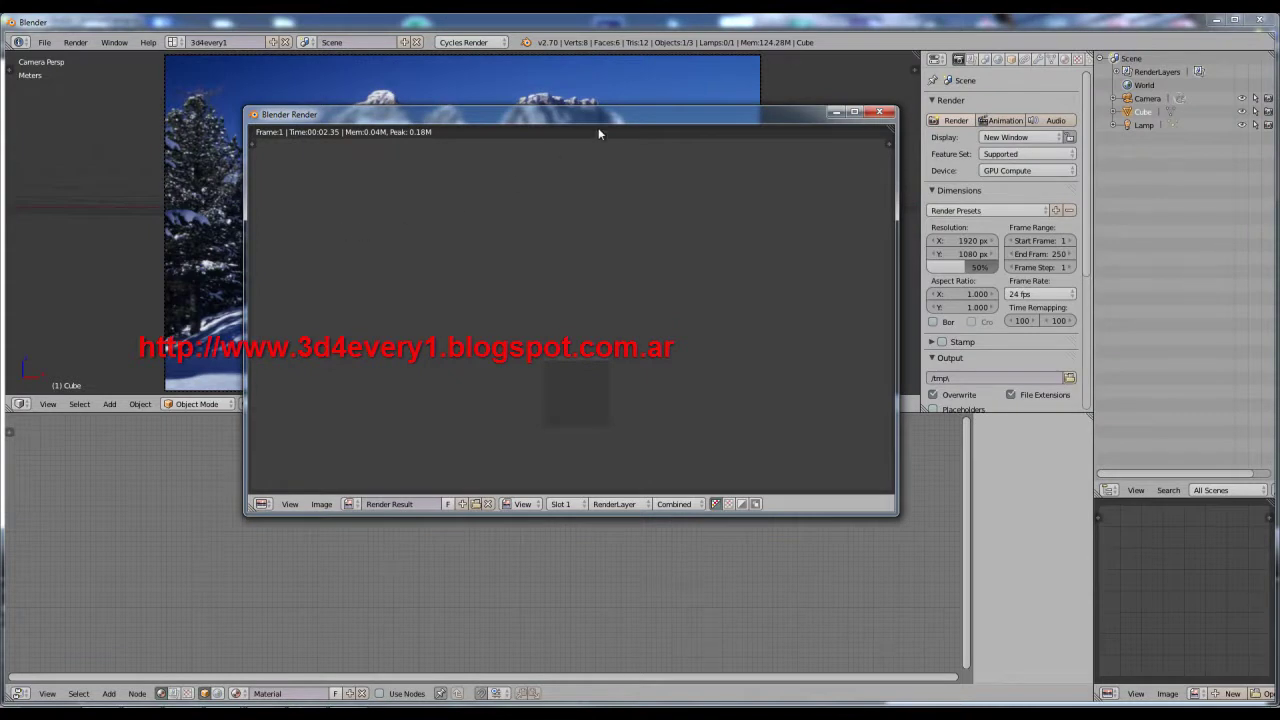
{"action": "left_click_drag", "start_coordinate": [598, 127], "coordinate": [626, 112]}
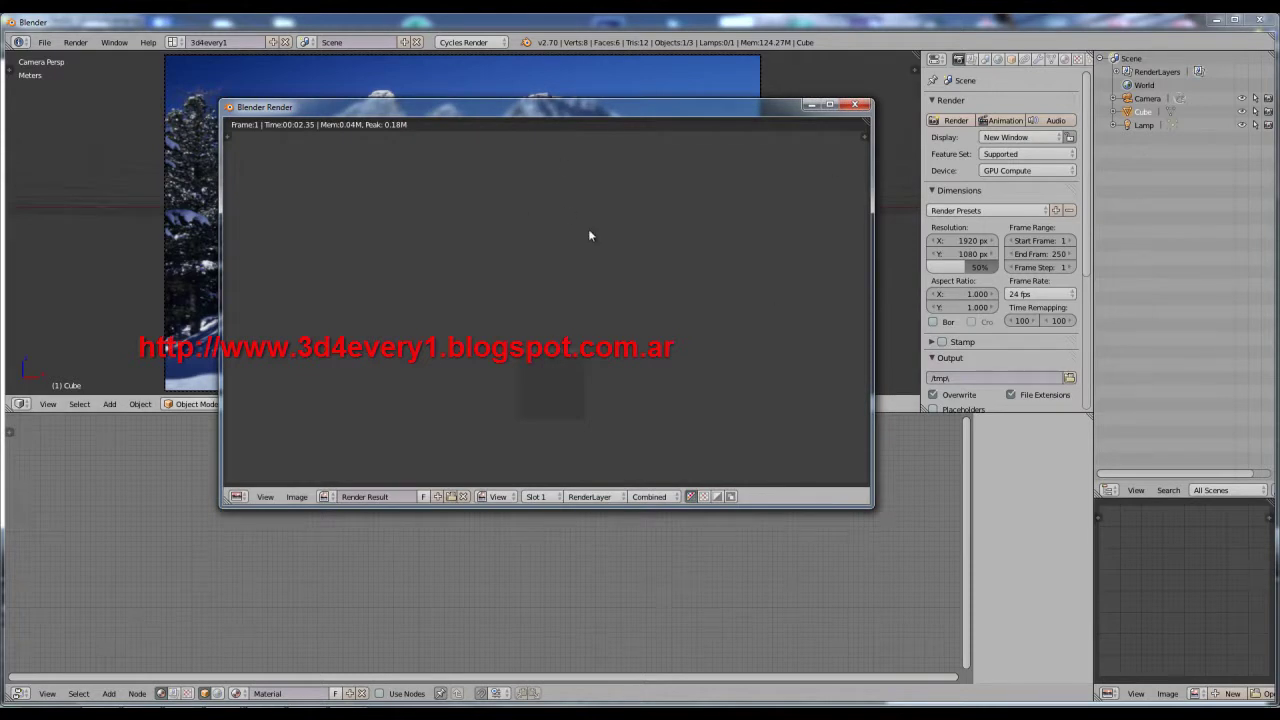
{"action": "left_click", "coordinate": [856, 105]}
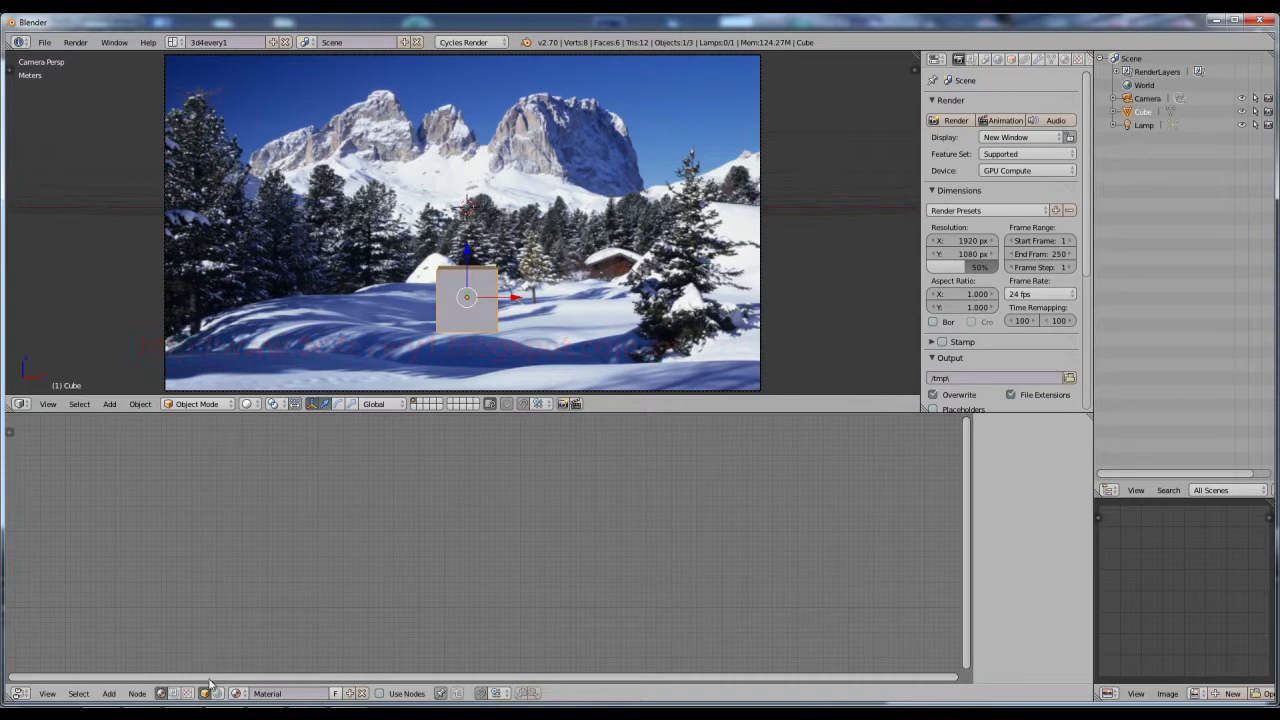
- Switch the Node Editor to Compositing nodes with Use Nodes and Backdrop enabled
{"action": "left_click", "coordinate": [173, 693]}
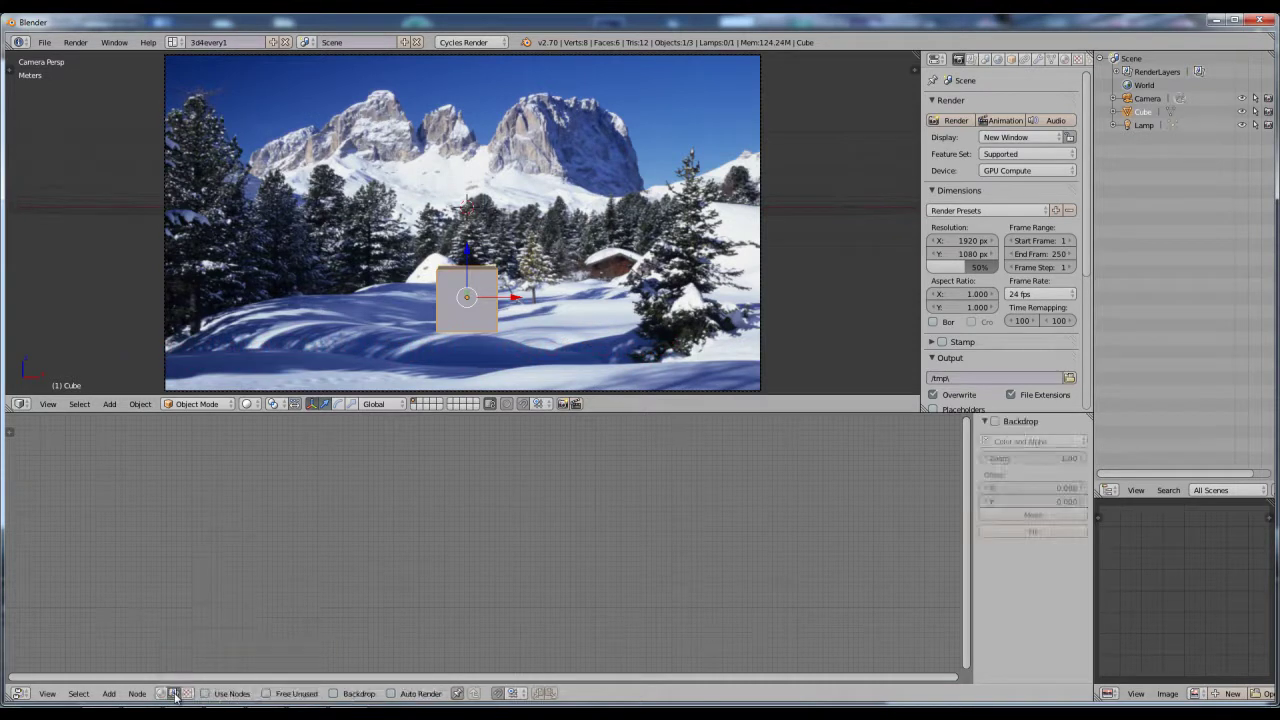
{"action": "left_click", "coordinate": [205, 693]}
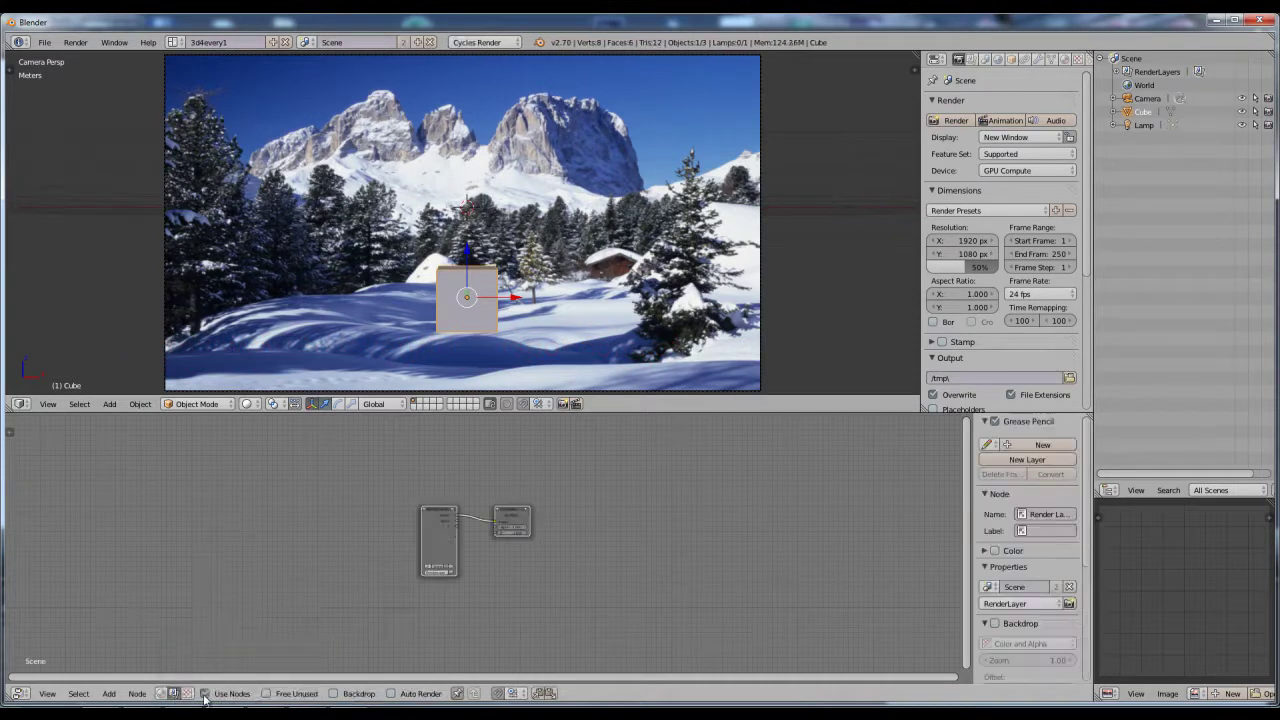
{"action": "left_click", "coordinate": [334, 693]}
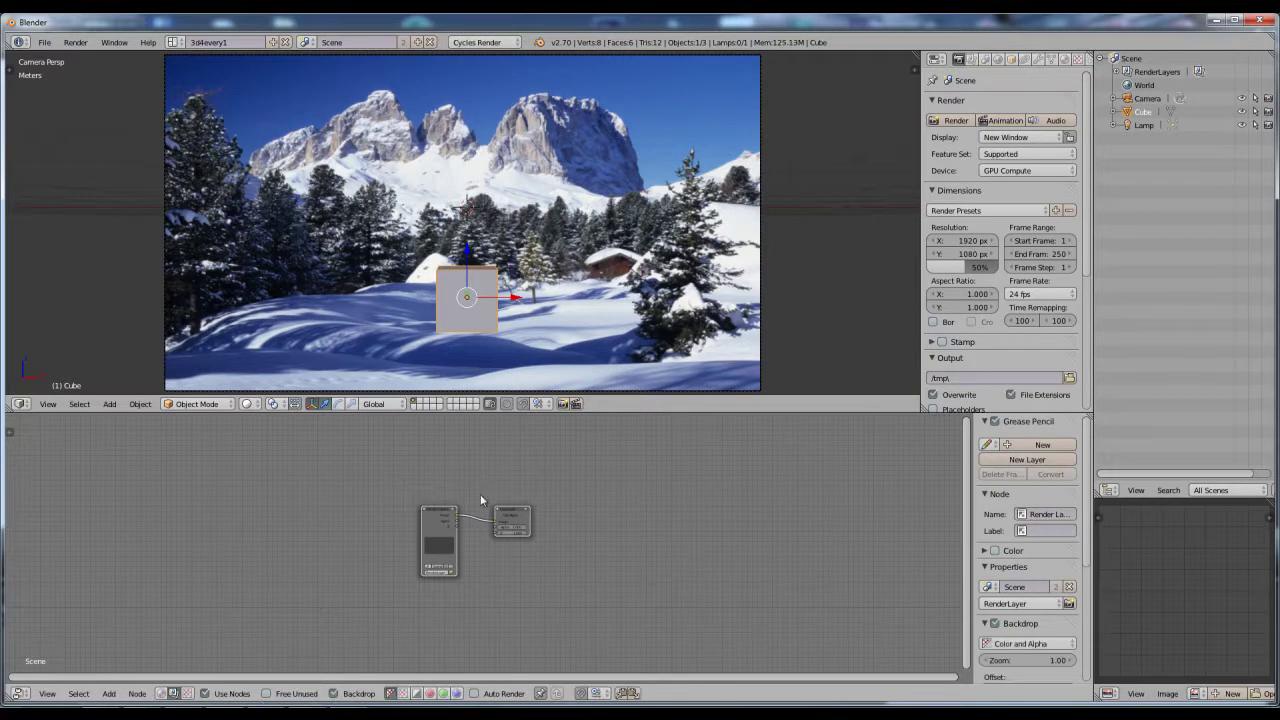
- Arrange the Render Layers and Composite nodes side by side in a row
{"action": "left_click_drag", "start_coordinate": [448, 522], "coordinate": [377, 466]}
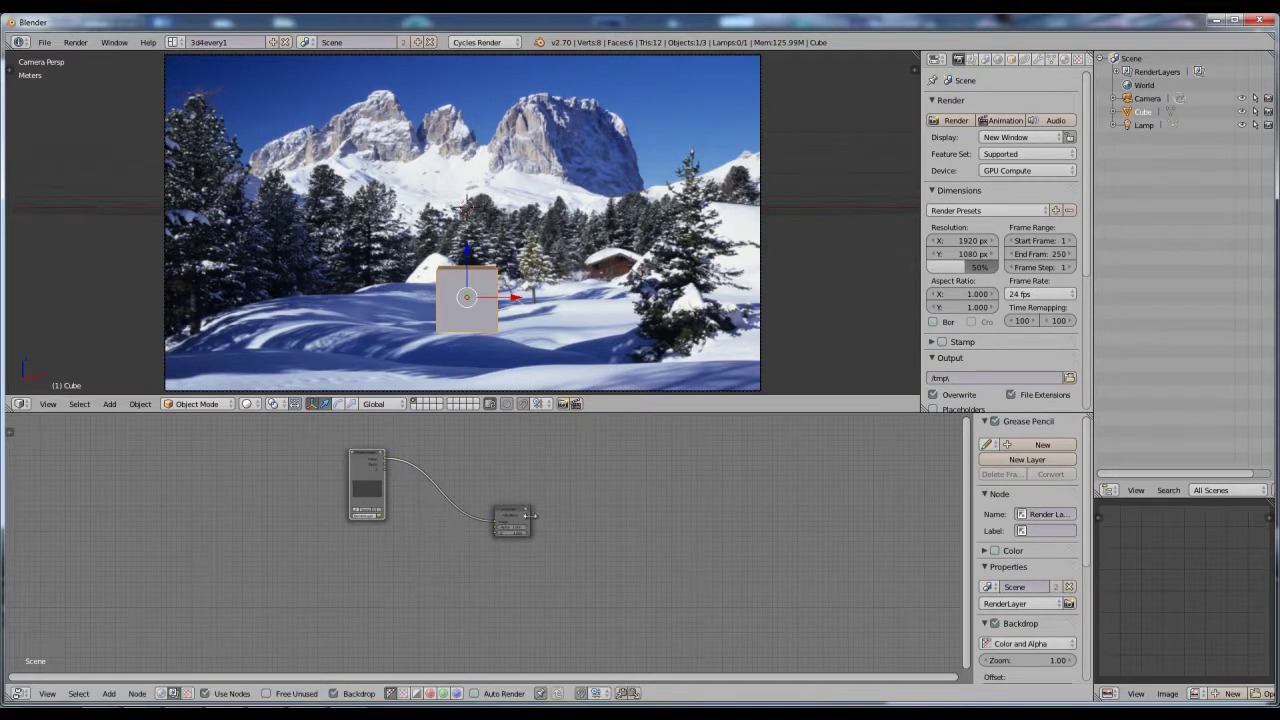
{"action": "left_click_drag", "start_coordinate": [530, 515], "coordinate": [525, 457]}
{"action": "scroll", "coordinate": [431, 523], "scroll_direction": "up", "scroll_amount": 2}
{"action": "middle_click_drag", "start_coordinate": [431, 523], "coordinate": [487, 519]}
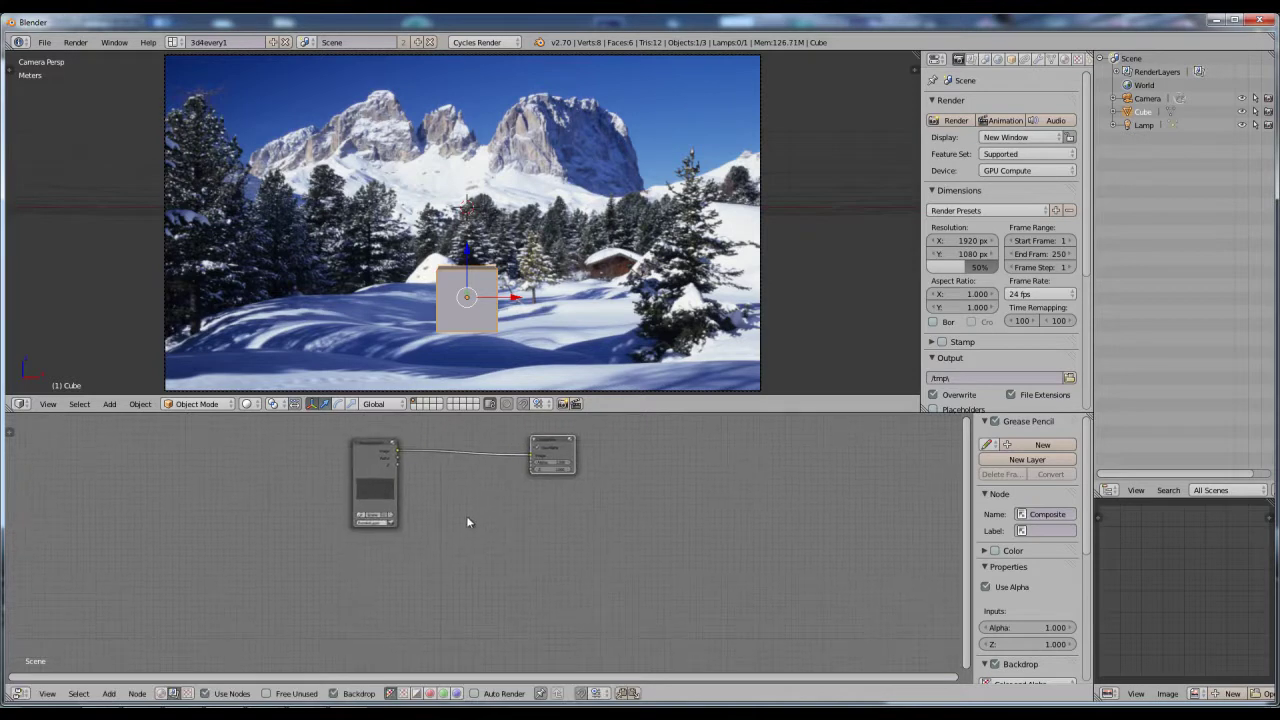
- Add an Image input node and load the snowy mountain photo into it
{"action": "key", "text": "shift+a"}
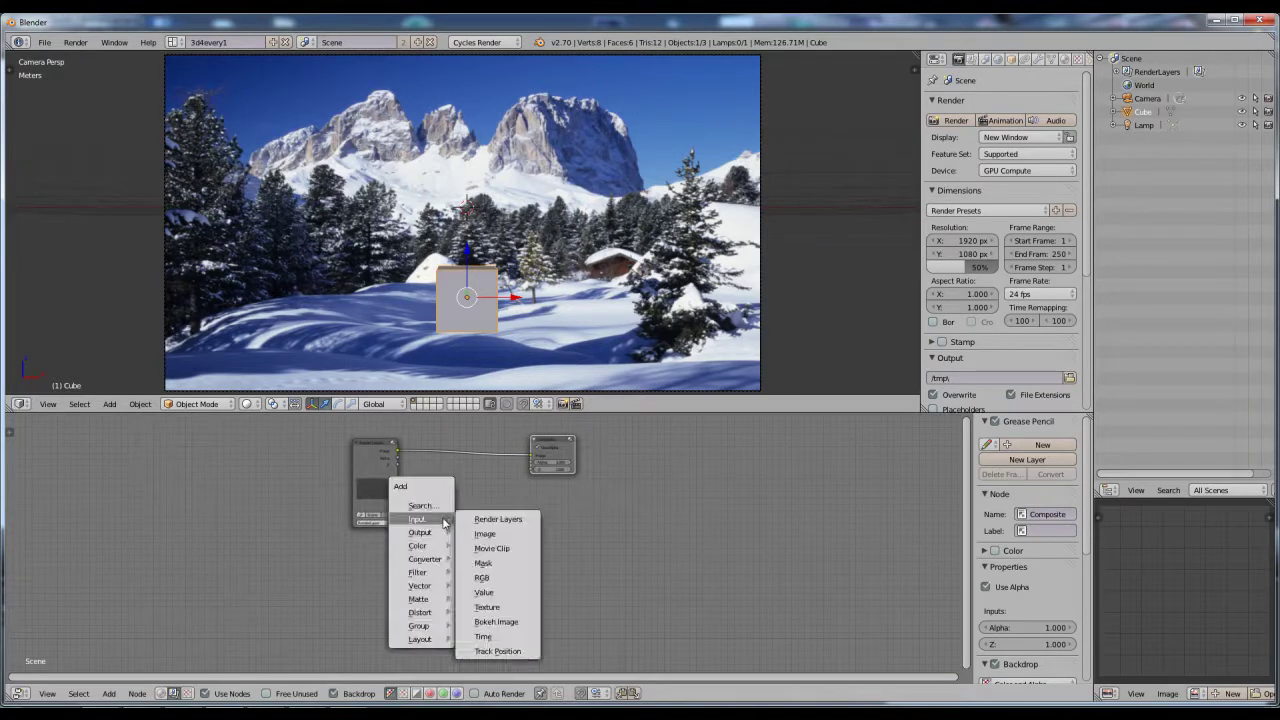
{"action": "left_click", "coordinate": [485, 533]}
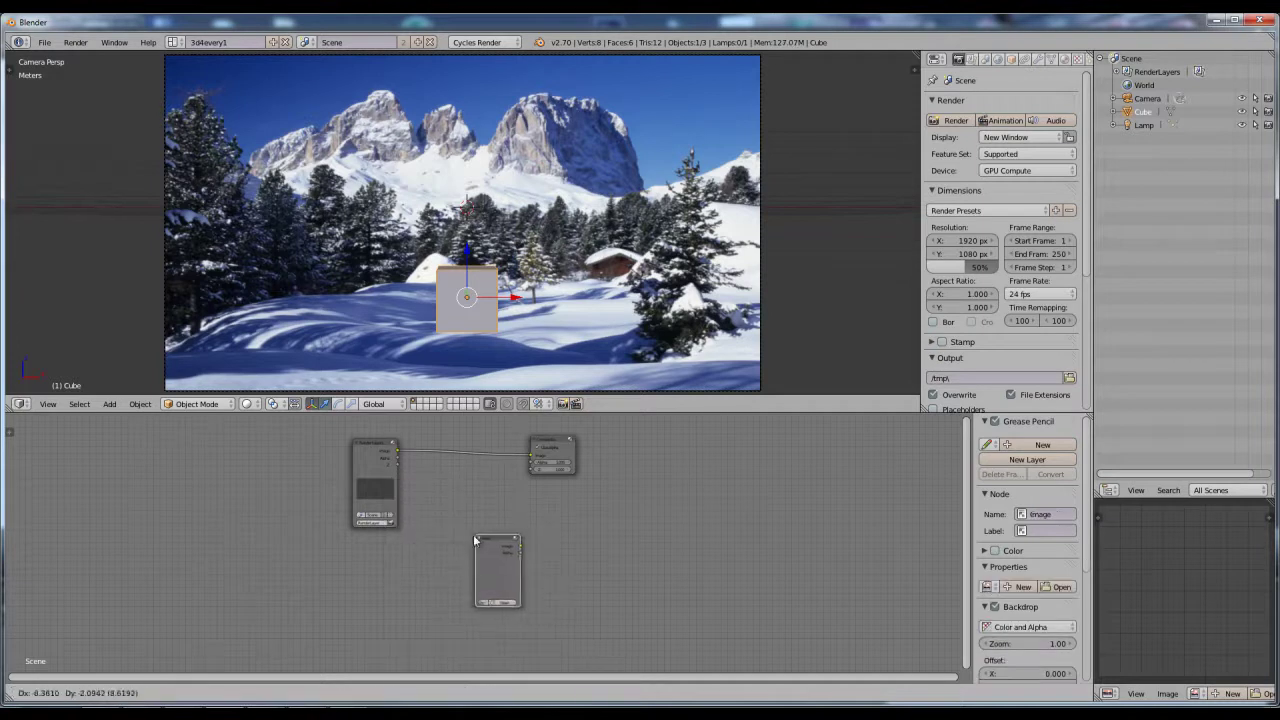
{"action": "left_click", "coordinate": [358, 543]}
{"action": "scroll", "coordinate": [370, 630], "scroll_direction": "up", "scroll_amount": 3}
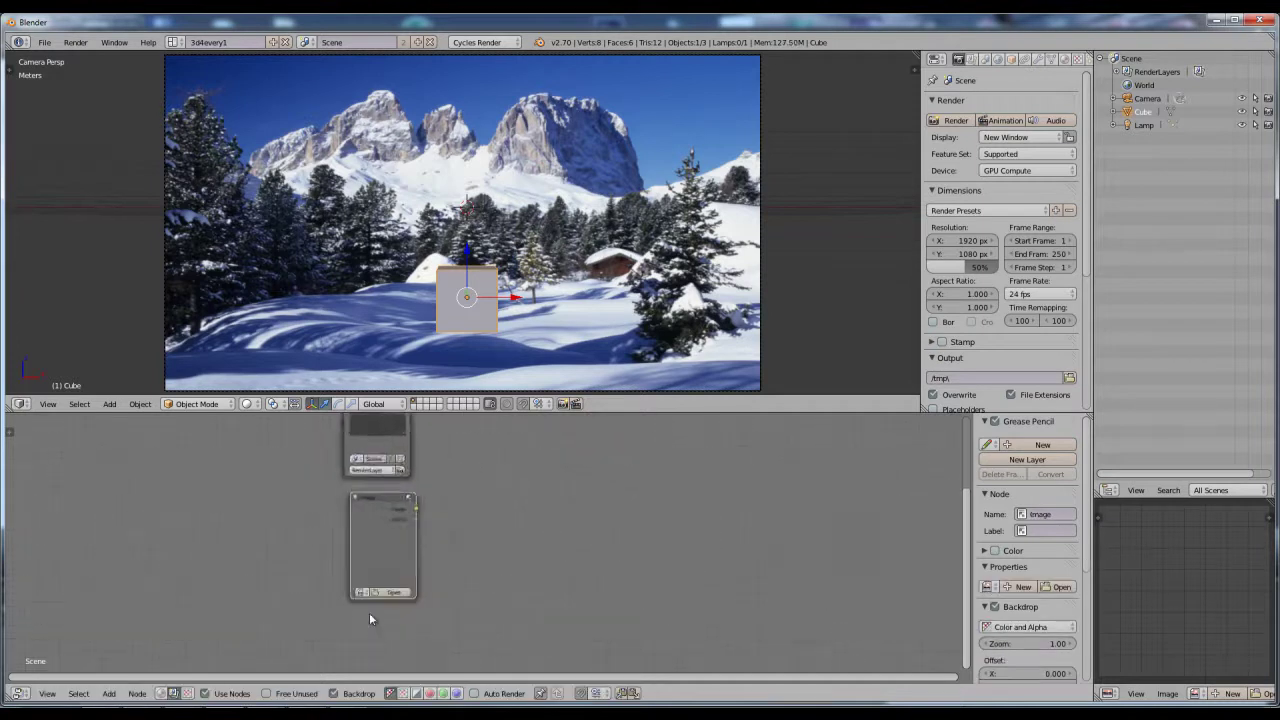
{"action": "scroll", "coordinate": [362, 600], "scroll_direction": "up", "scroll_amount": 1}
{"action": "left_click", "coordinate": [358, 589]}
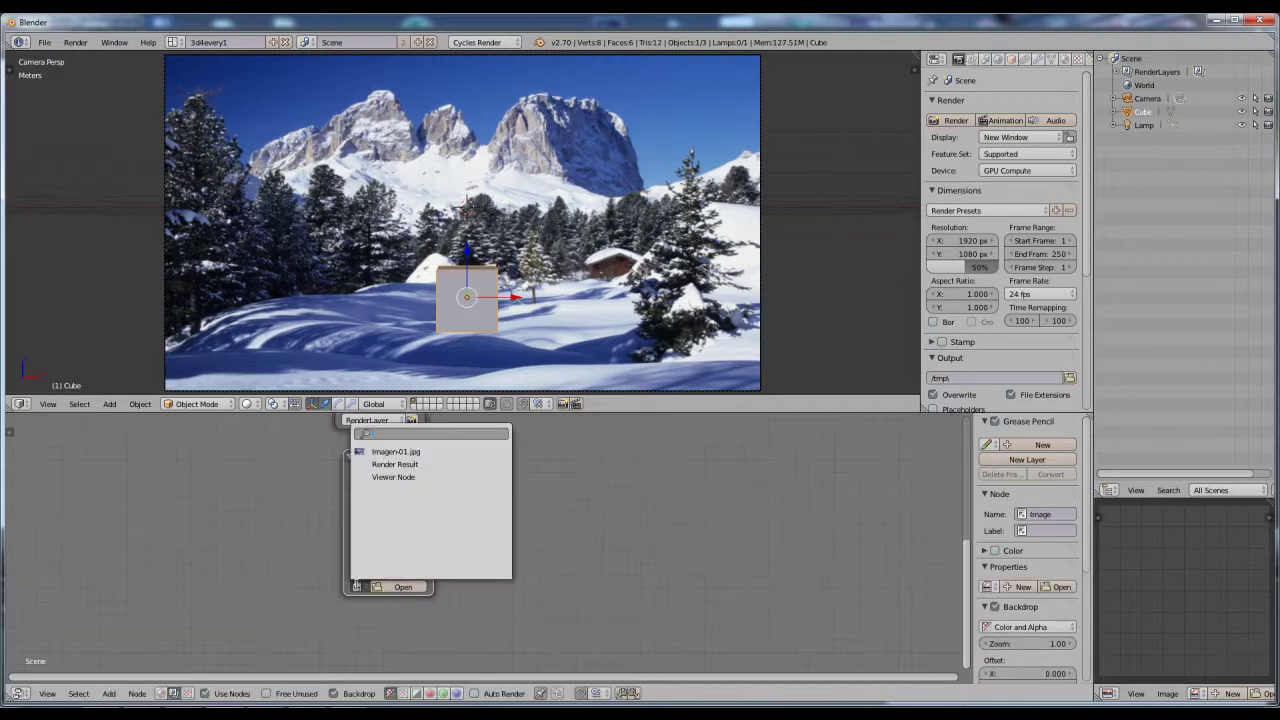
{"action": "left_click", "coordinate": [398, 457]}
- Move the Image node below Render Layers and bring the Composite node into view
{"action": "key", "text": "g"}
{"action": "left_click", "coordinate": [431, 497]}
{"action": "scroll", "coordinate": [529, 541], "scroll_direction": "down", "scroll_amount": 1}
{"action": "scroll", "coordinate": [529, 541], "scroll_direction": "down", "scroll_amount": 2}
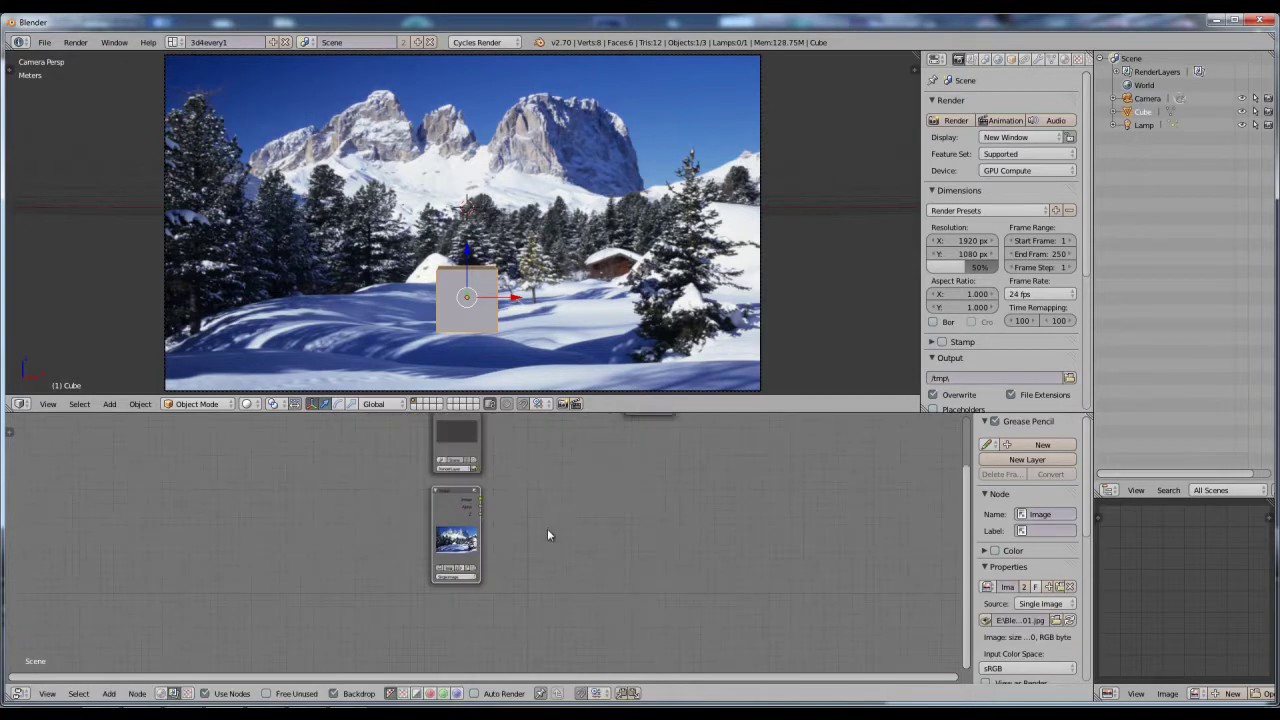
{"action": "middle_click_drag", "start_coordinate": [570, 492], "coordinate": [476, 548]}
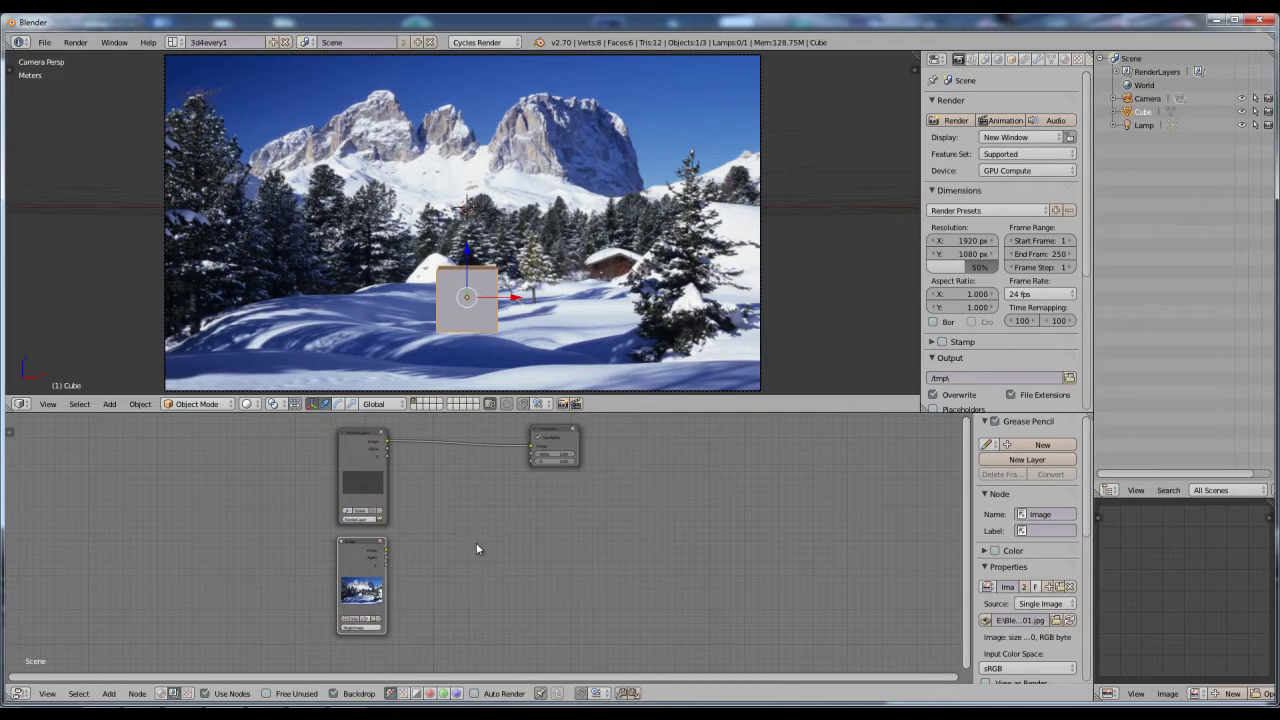
- Insert a Color > Mix node onto the Render Layers–Composite link and position it
{"action": "key", "text": "shift+a"}
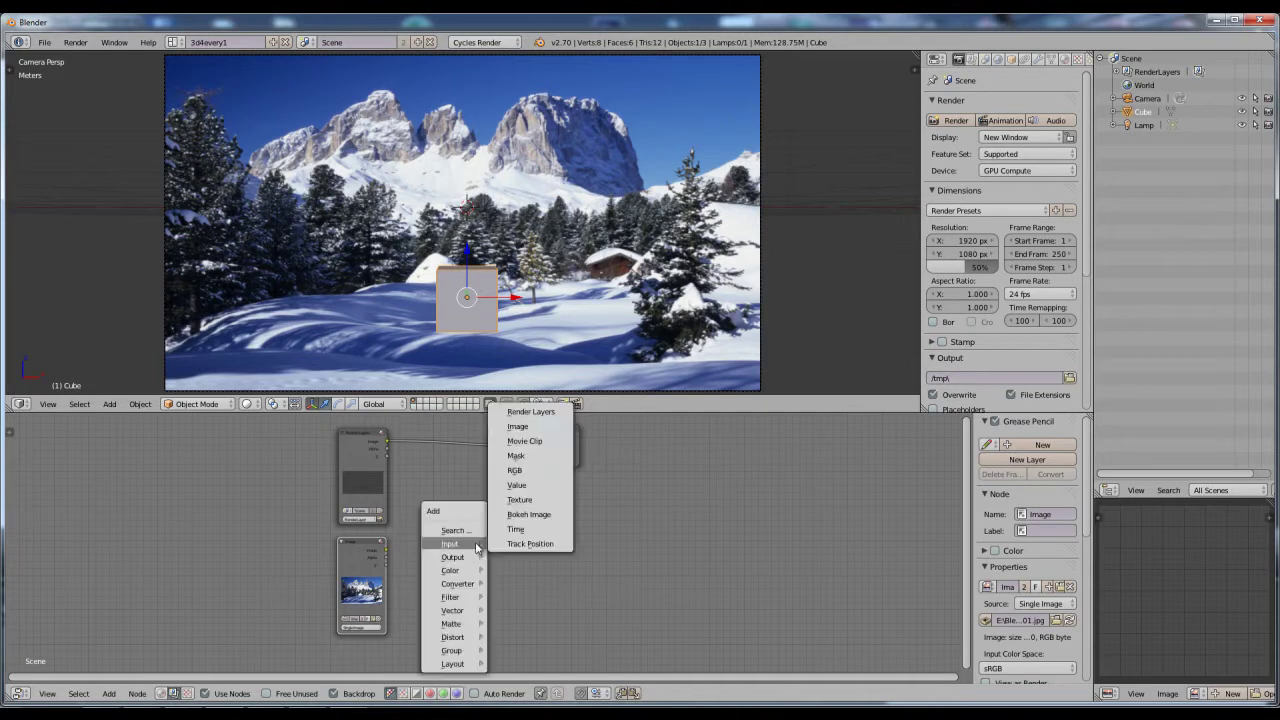
{"action": "mouse_move", "coordinate": [458, 586]}
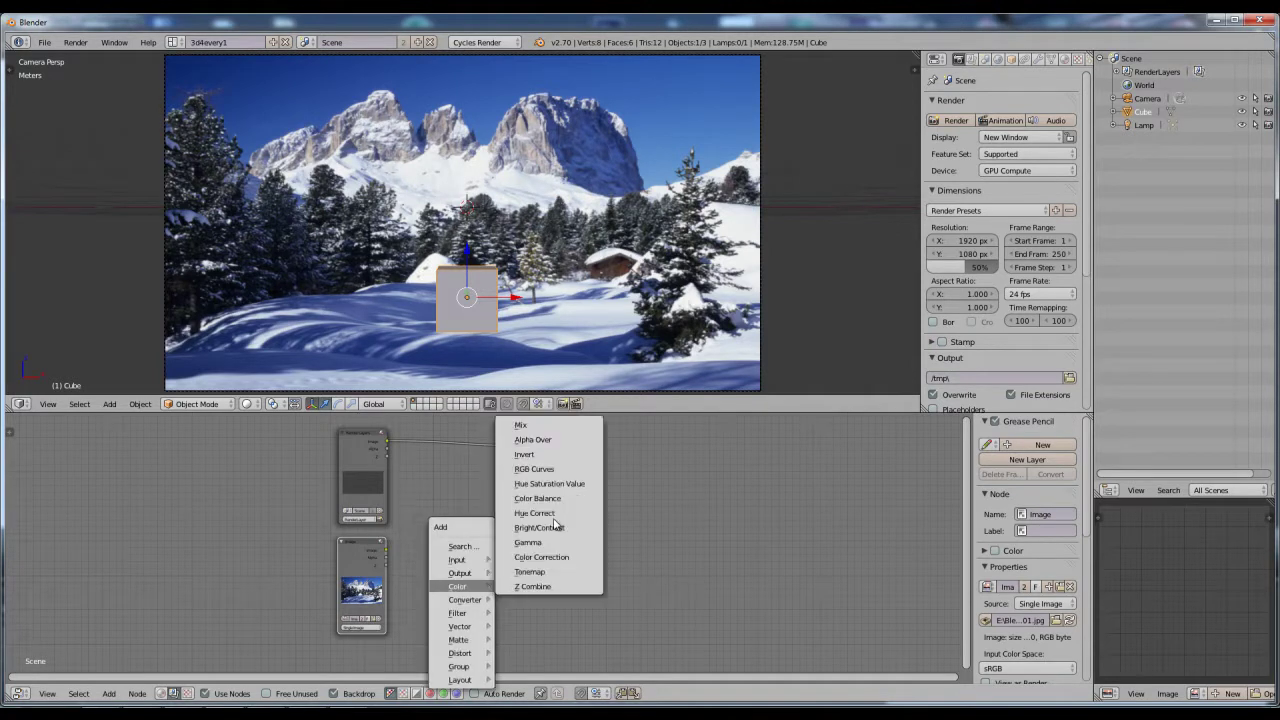
{"action": "left_click", "coordinate": [530, 425]}
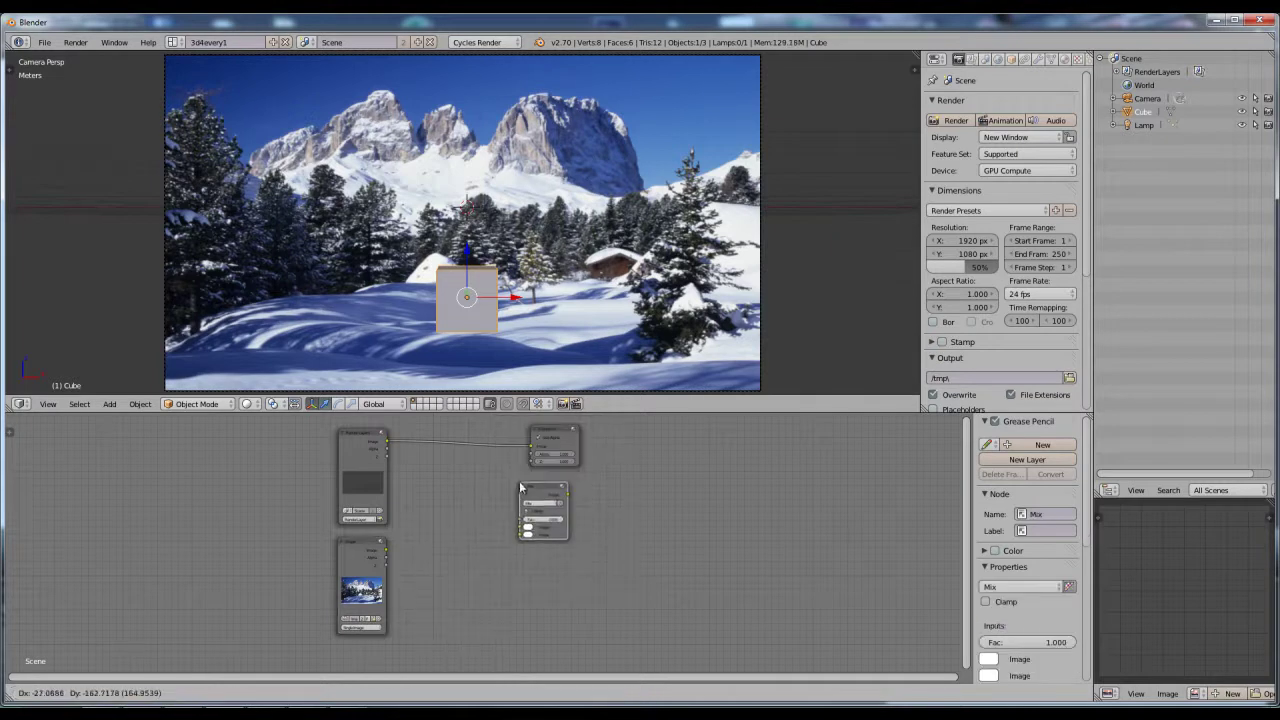
{"action": "left_click", "coordinate": [446, 426]}
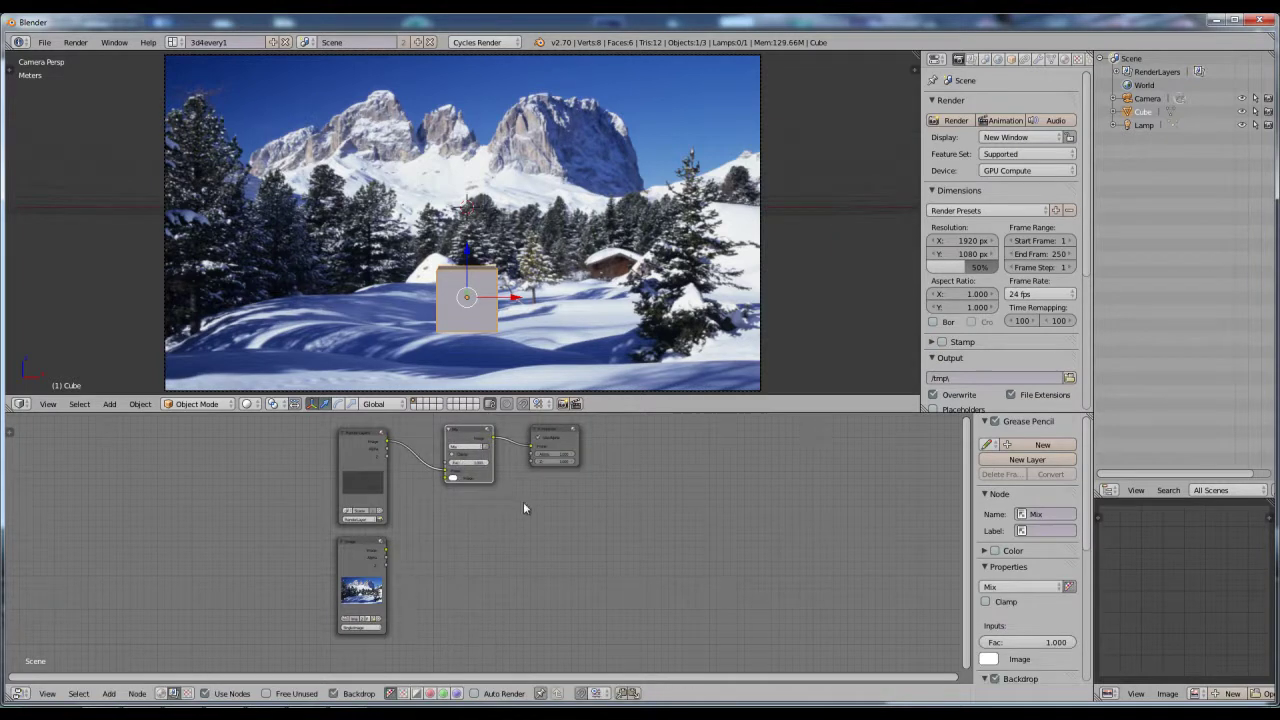
{"action": "key", "text": "Home"}
{"action": "scroll", "coordinate": [553, 522], "scroll_direction": "up", "scroll_amount": 1}
{"action": "middle_click_drag", "start_coordinate": [553, 522], "coordinate": [510, 534]}
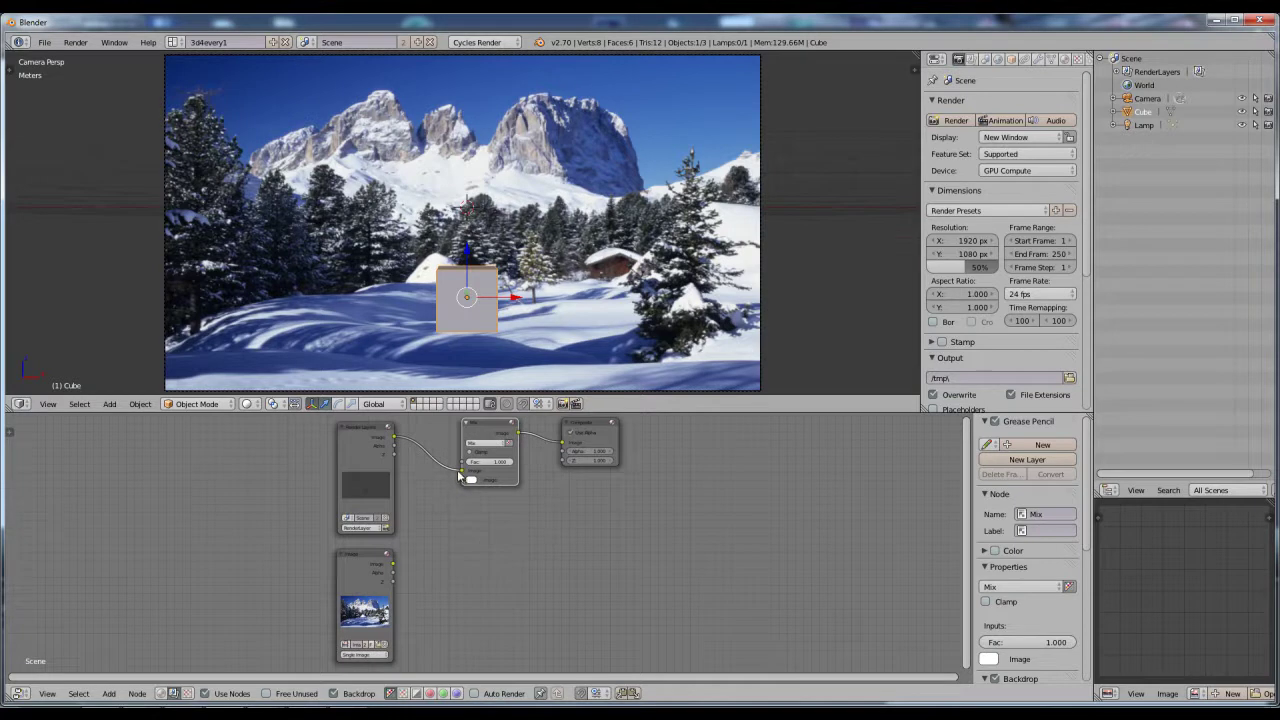
{"action": "key", "text": "g"}
{"action": "left_click", "coordinate": [447, 484]}
- Wire the render Image, the mountain photo and the render Alpha into the Mix node
{"action": "left_click_drag", "start_coordinate": [458, 478], "coordinate": [455, 490]}
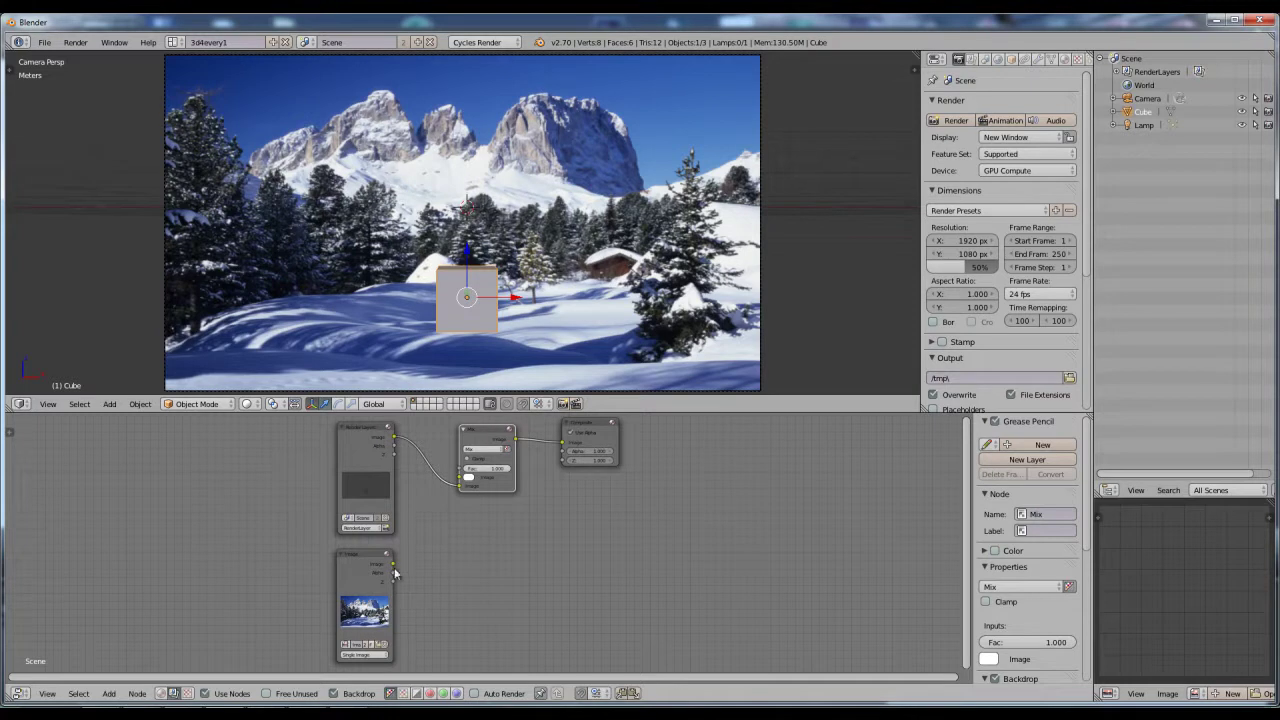
{"action": "left_click_drag", "start_coordinate": [394, 563], "coordinate": [459, 485]}
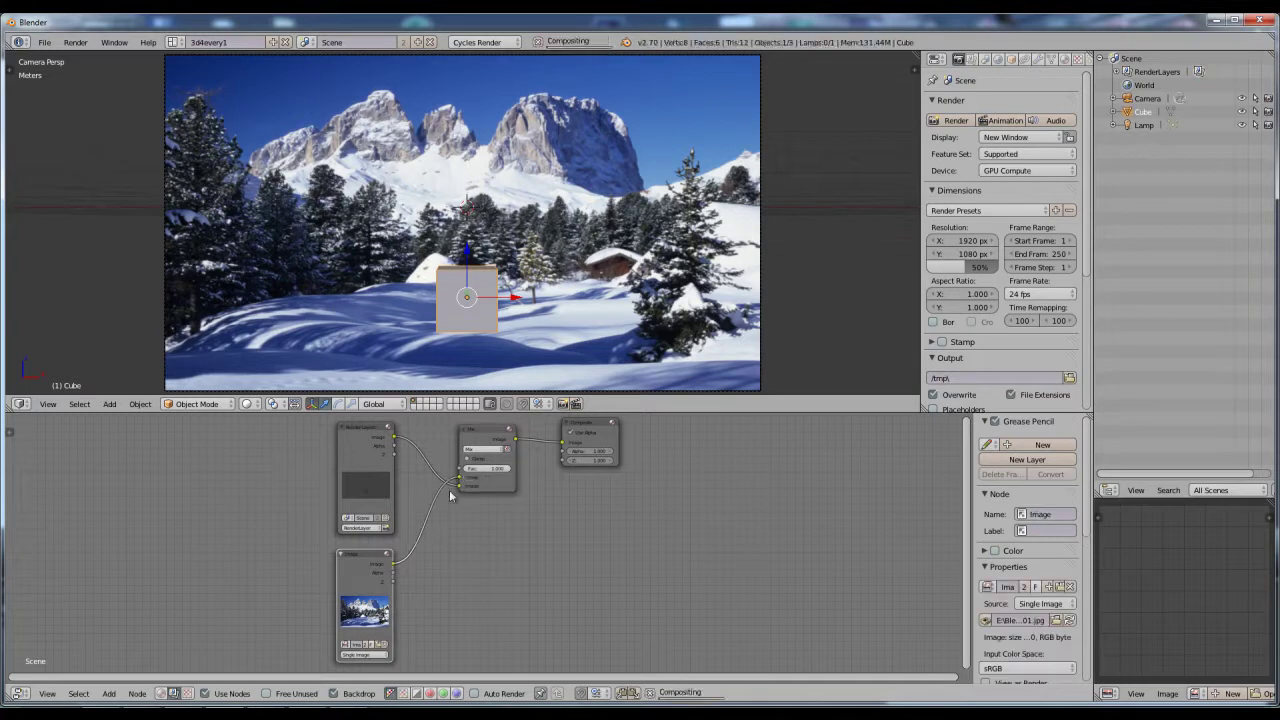
{"action": "left_click_drag", "start_coordinate": [394, 449], "coordinate": [457, 472]}
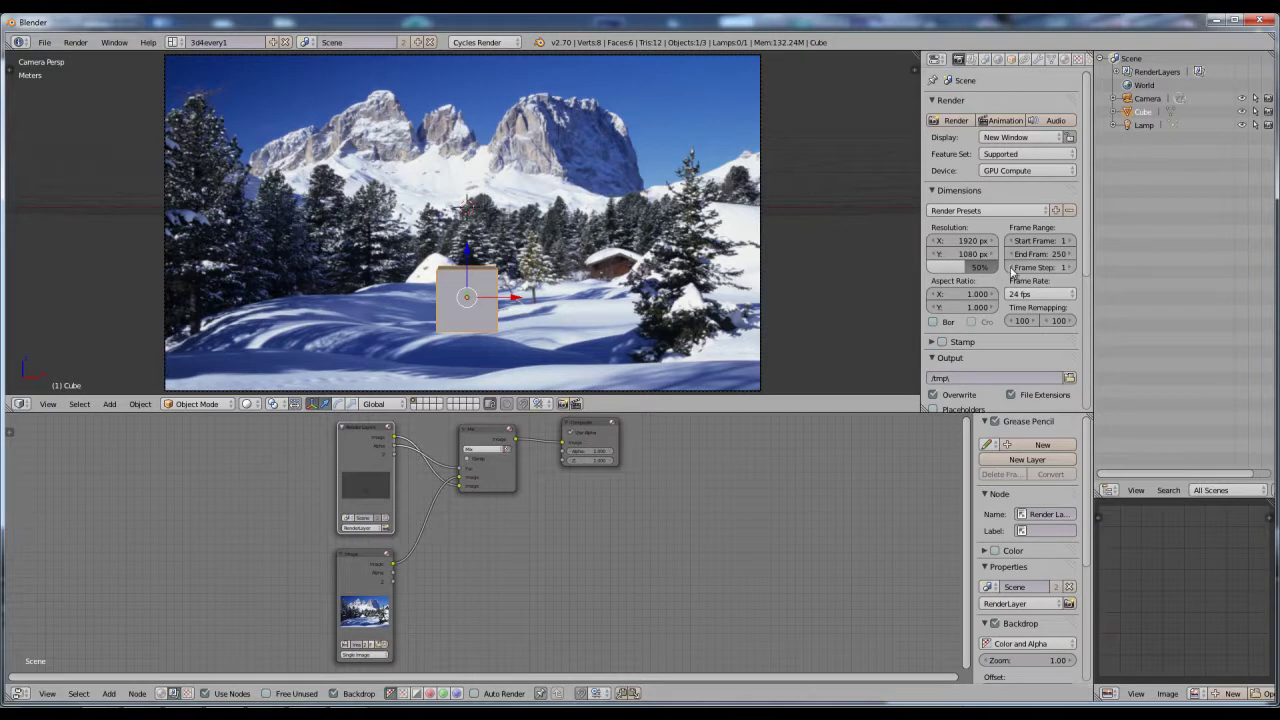
{"action": "left_click_drag", "start_coordinate": [1090, 167], "coordinate": [1086, 320]}
- Enable Film Transparent, render with F12, enlarge the render window, then close it
{"action": "left_click", "coordinate": [934, 354]}
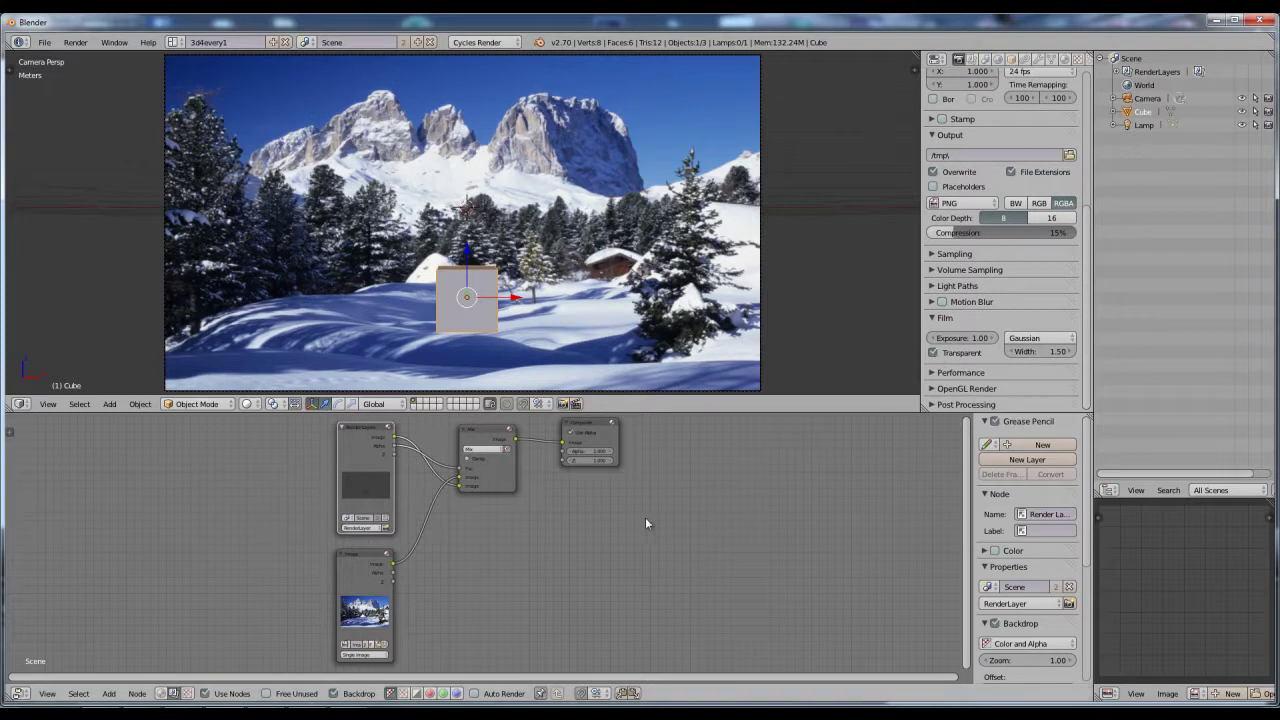
{"action": "middle_click_drag", "start_coordinate": [623, 527], "coordinate": [628, 533]}
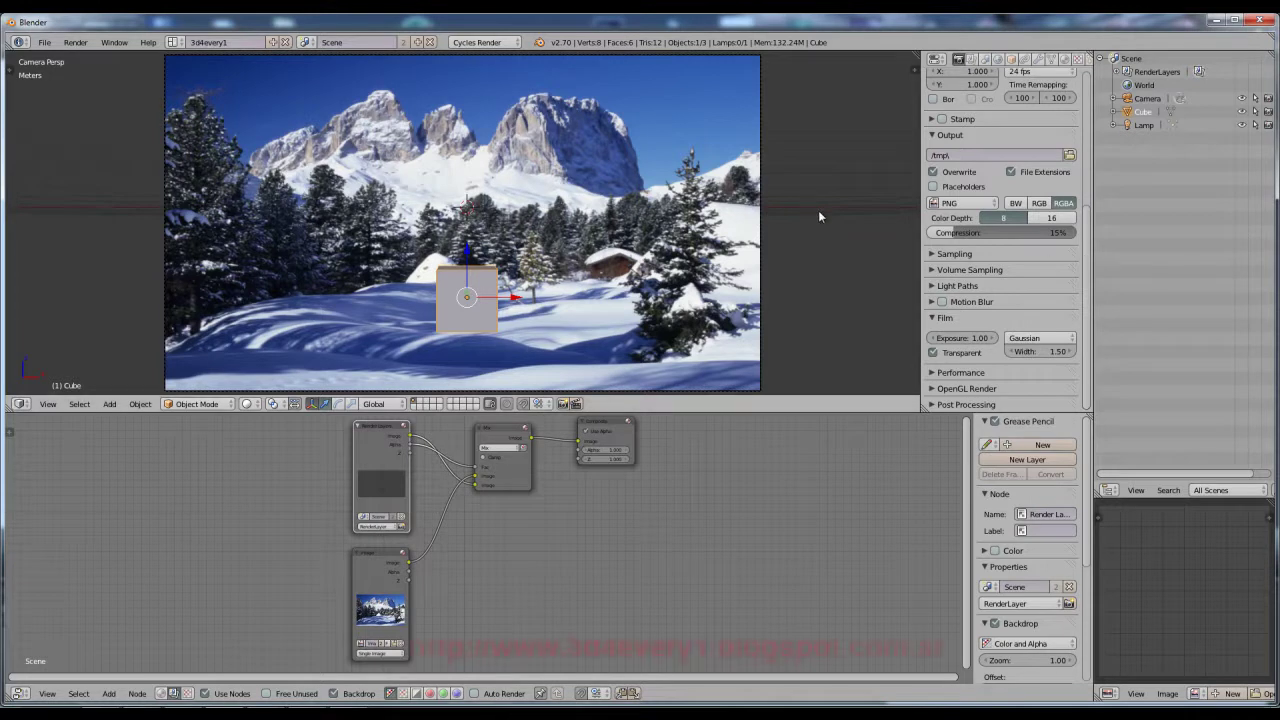
{"action": "key", "text": "F12"}
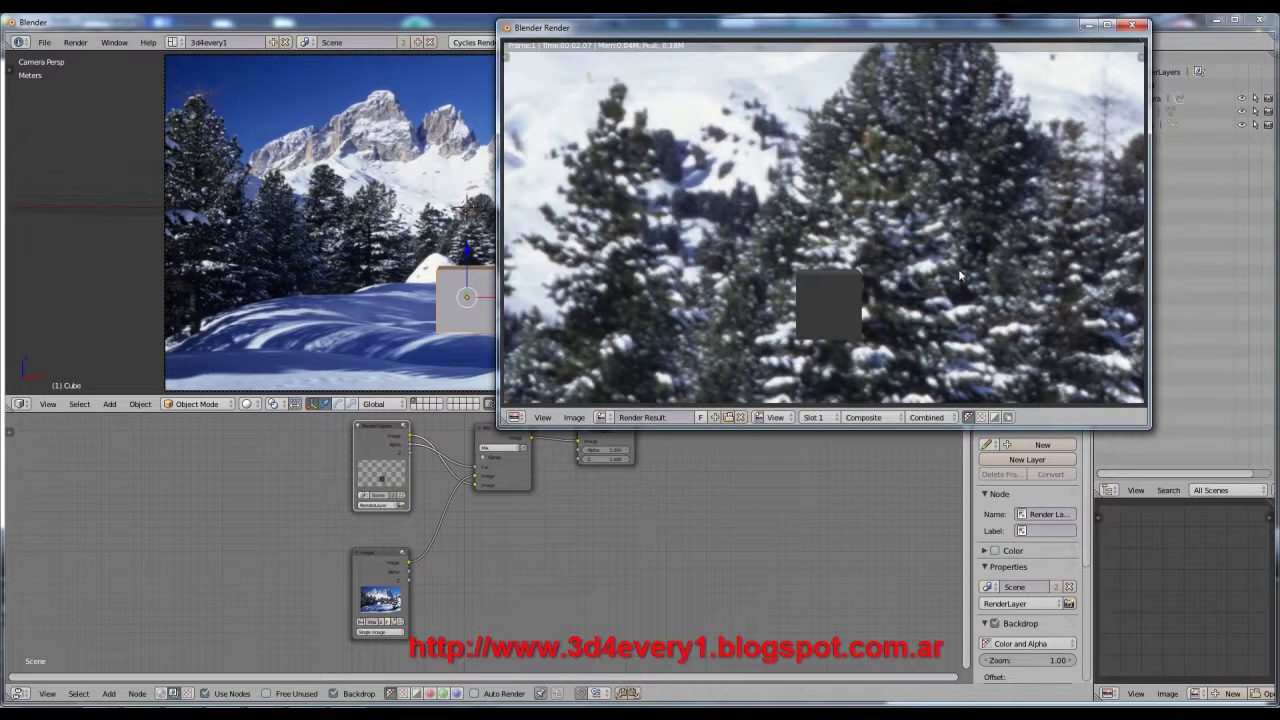
{"action": "left_click_drag", "start_coordinate": [810, 67], "coordinate": [765, 78]}
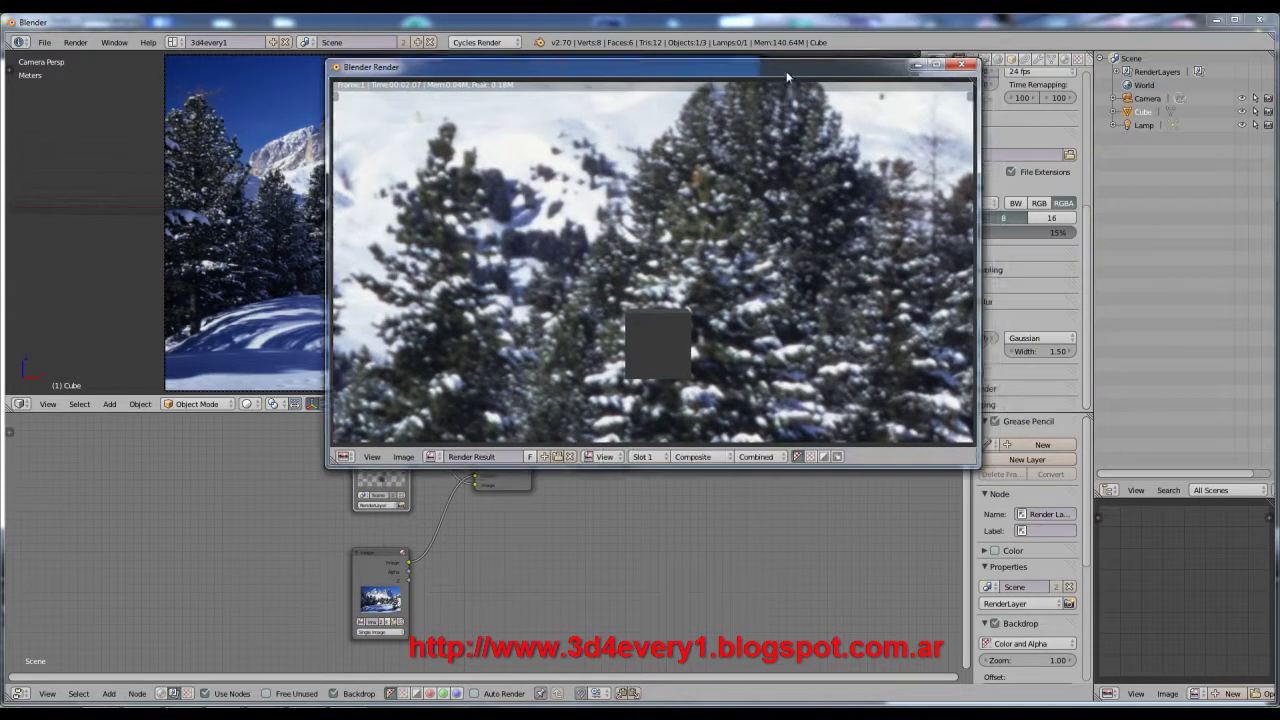
{"action": "left_click_drag", "start_coordinate": [977, 469], "coordinate": [1132, 554]}
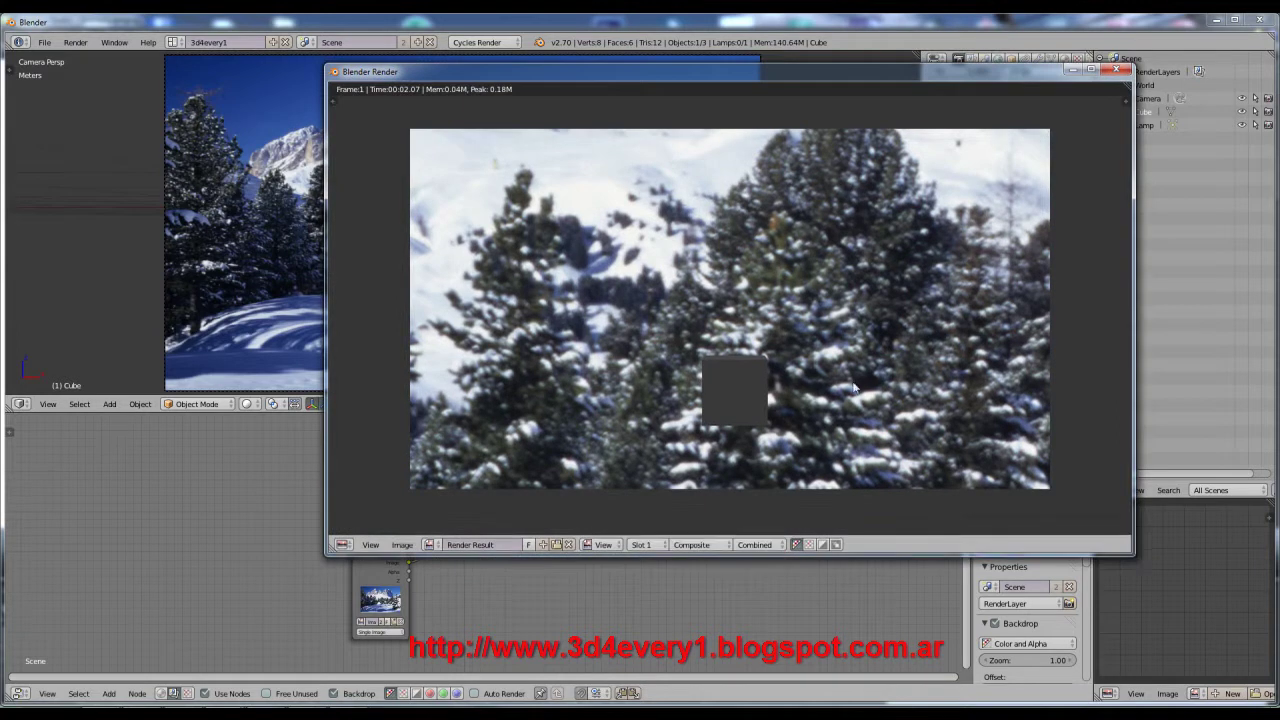
{"action": "left_click", "coordinate": [1116, 70]}
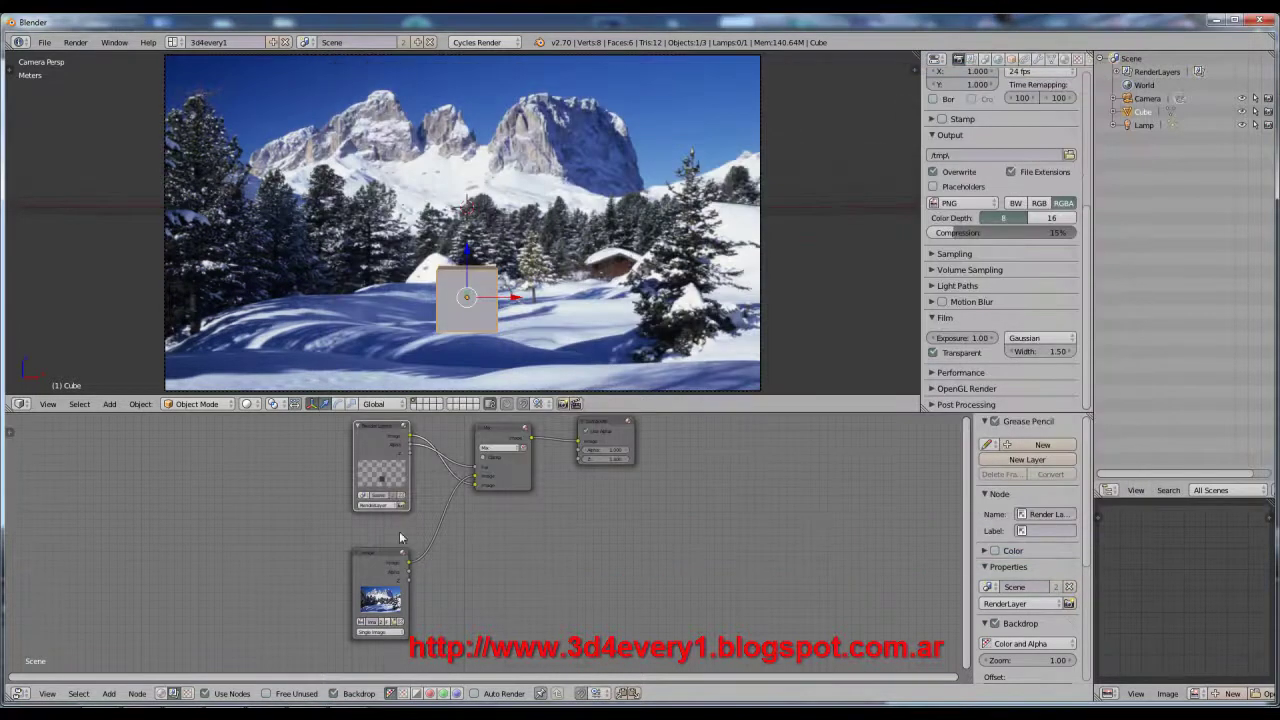
- Add a Distort > Scale node on the link between the photo Image node and the Mix node
{"action": "left_click_drag", "start_coordinate": [380, 555], "coordinate": [322, 555]}
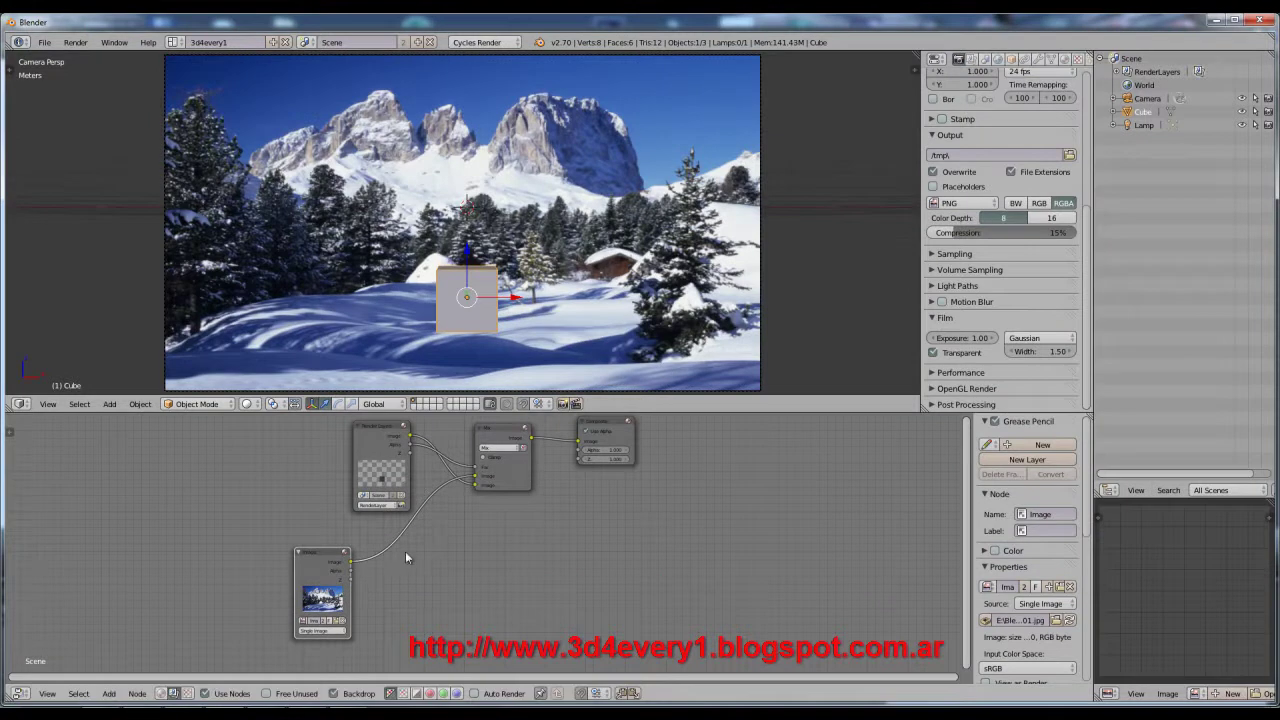
{"action": "key", "text": "shift+a"}
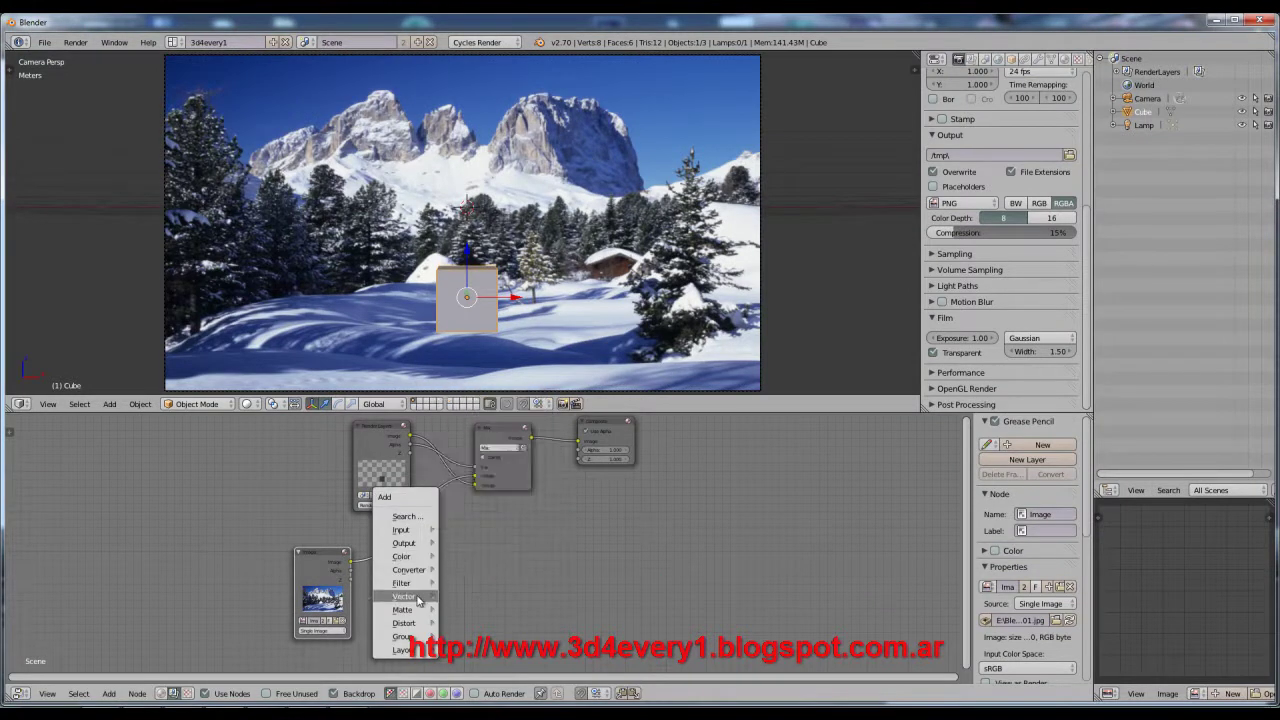
{"action": "mouse_move", "coordinate": [404, 623]}
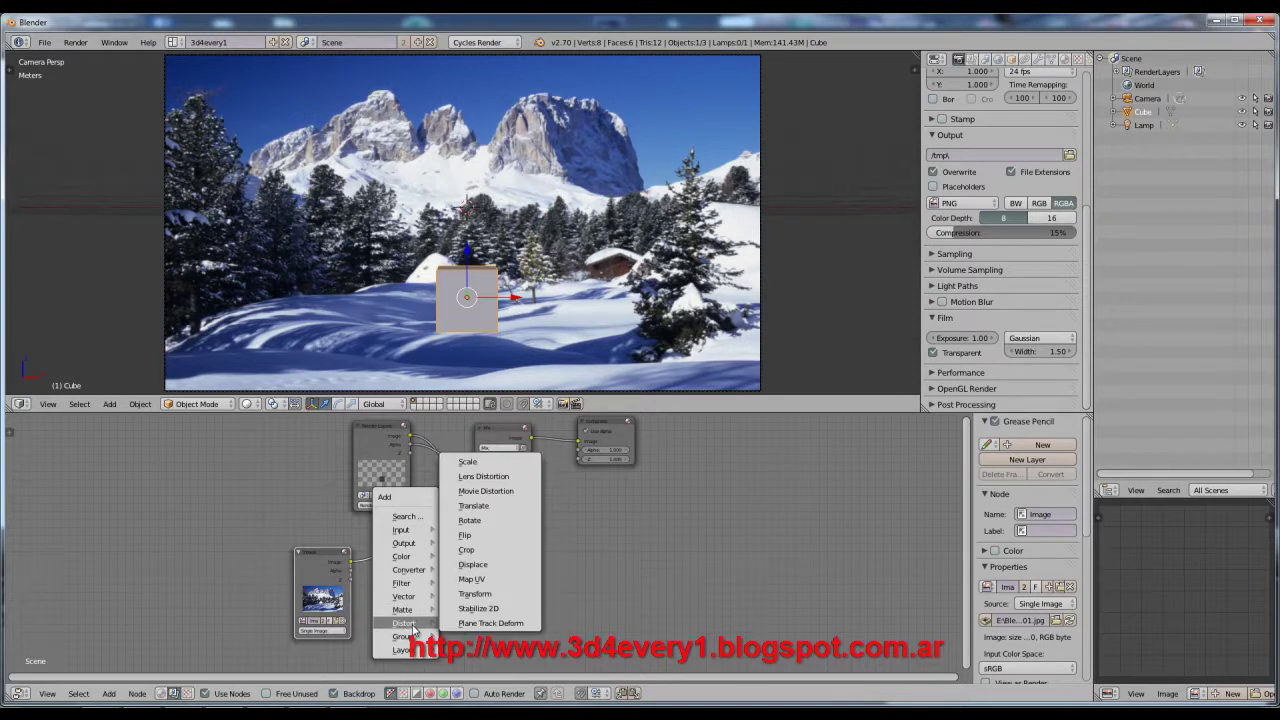
{"action": "left_click", "coordinate": [468, 462]}
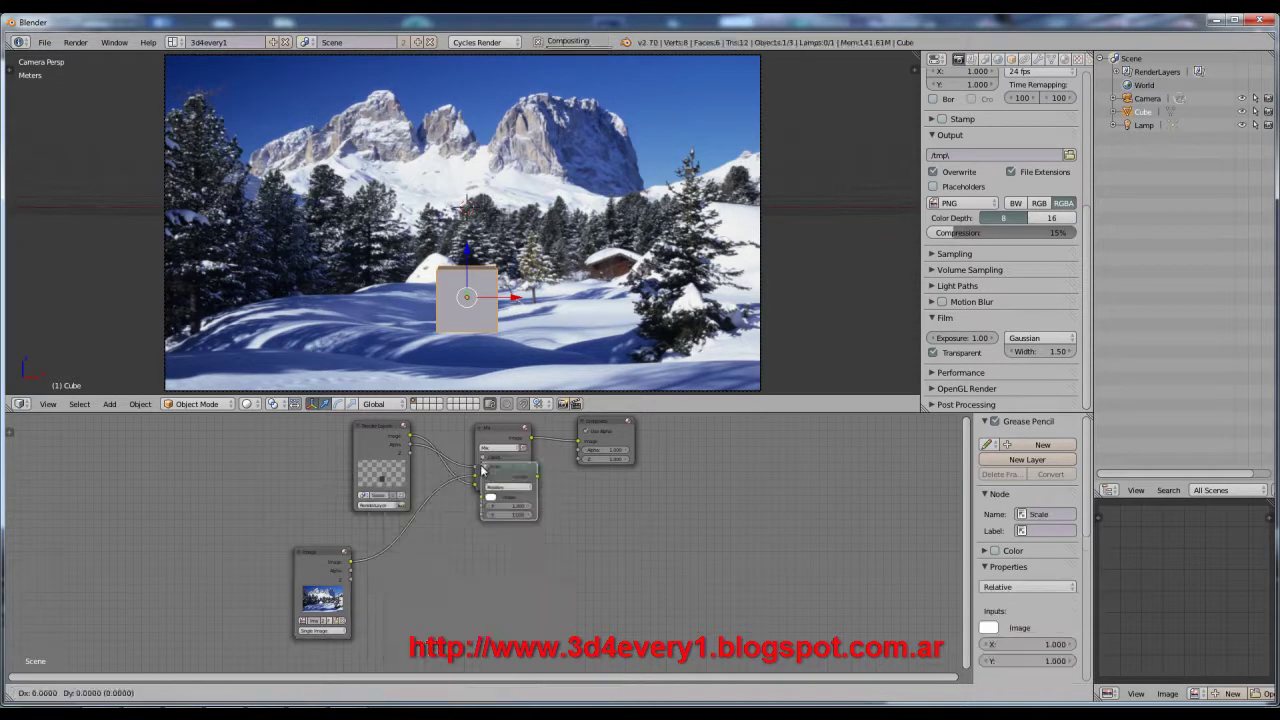
{"action": "left_click", "coordinate": [393, 528]}
{"action": "scroll", "coordinate": [415, 565], "scroll_direction": "up", "scroll_amount": 1}
{"action": "scroll", "coordinate": [418, 565], "scroll_direction": "up", "scroll_amount": 2}
{"action": "scroll", "coordinate": [420, 560], "scroll_direction": "up", "scroll_amount": 1}
- Set the Scale node to Render Size with Fit, and tidy the node layout
{"action": "left_click", "coordinate": [448, 529]}
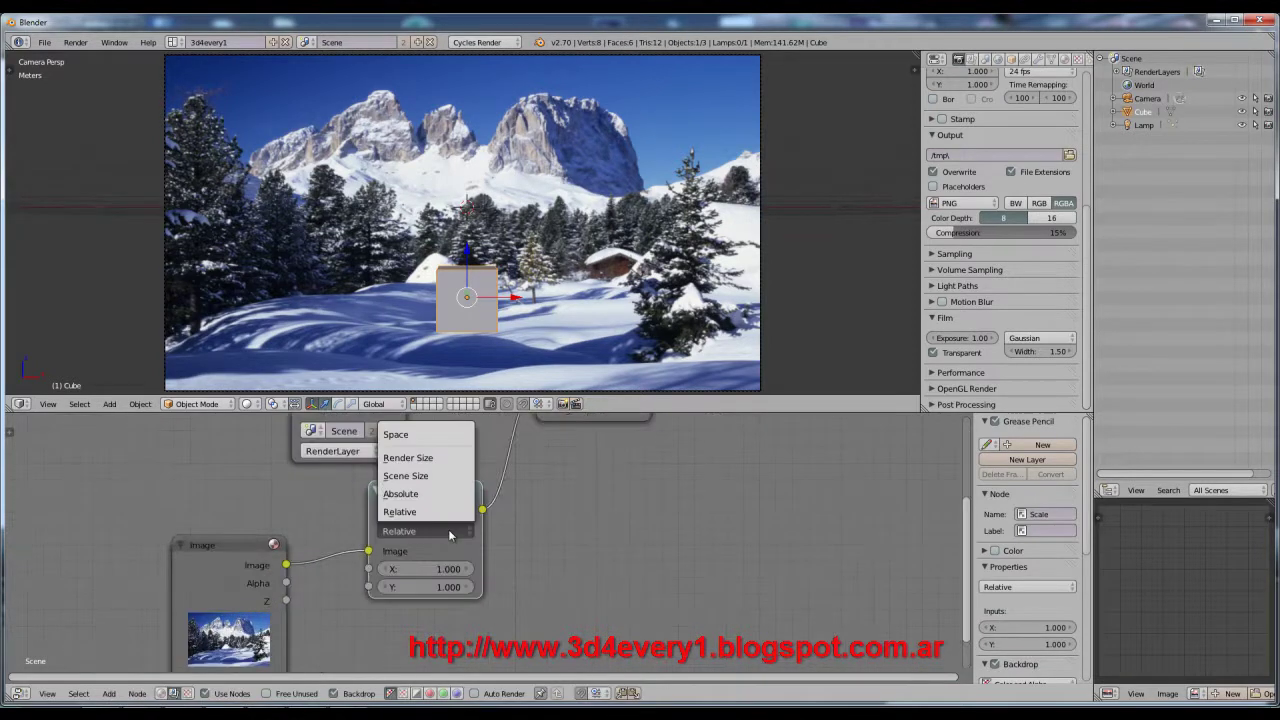
{"action": "left_click", "coordinate": [408, 457]}
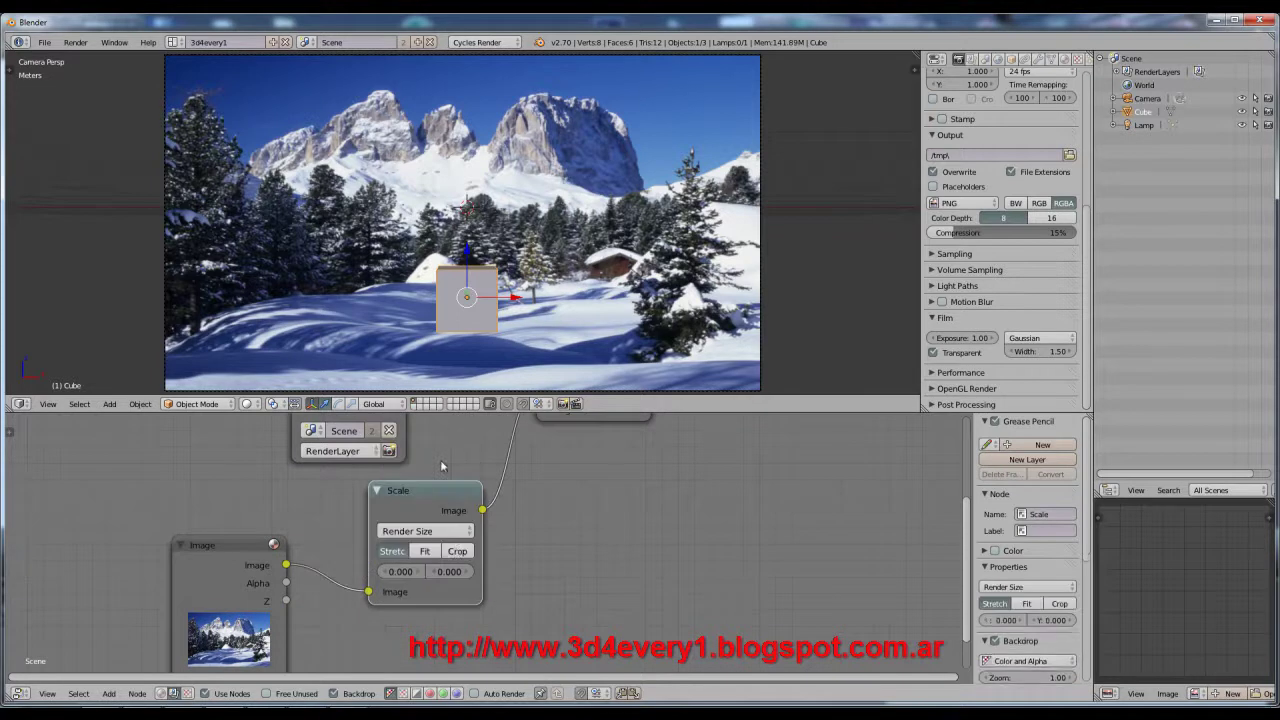
{"action": "left_click_drag", "start_coordinate": [238, 539], "coordinate": [233, 474]}
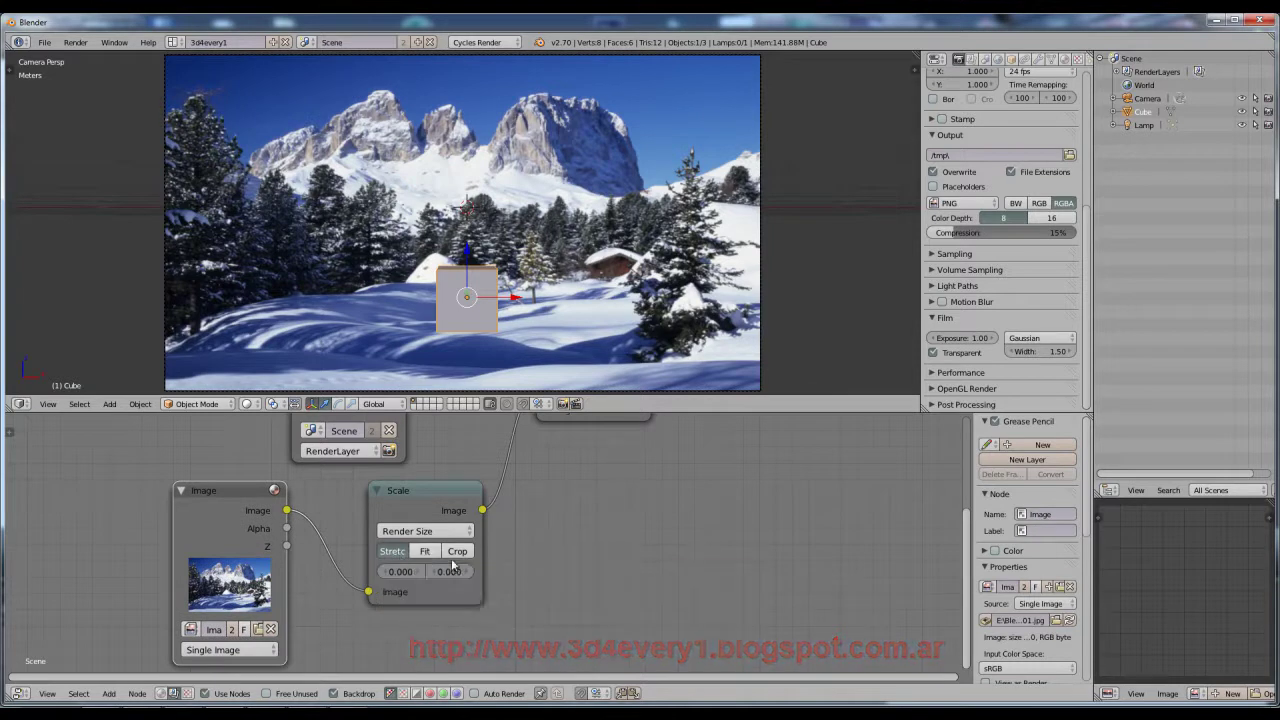
{"action": "left_click", "coordinate": [426, 551]}
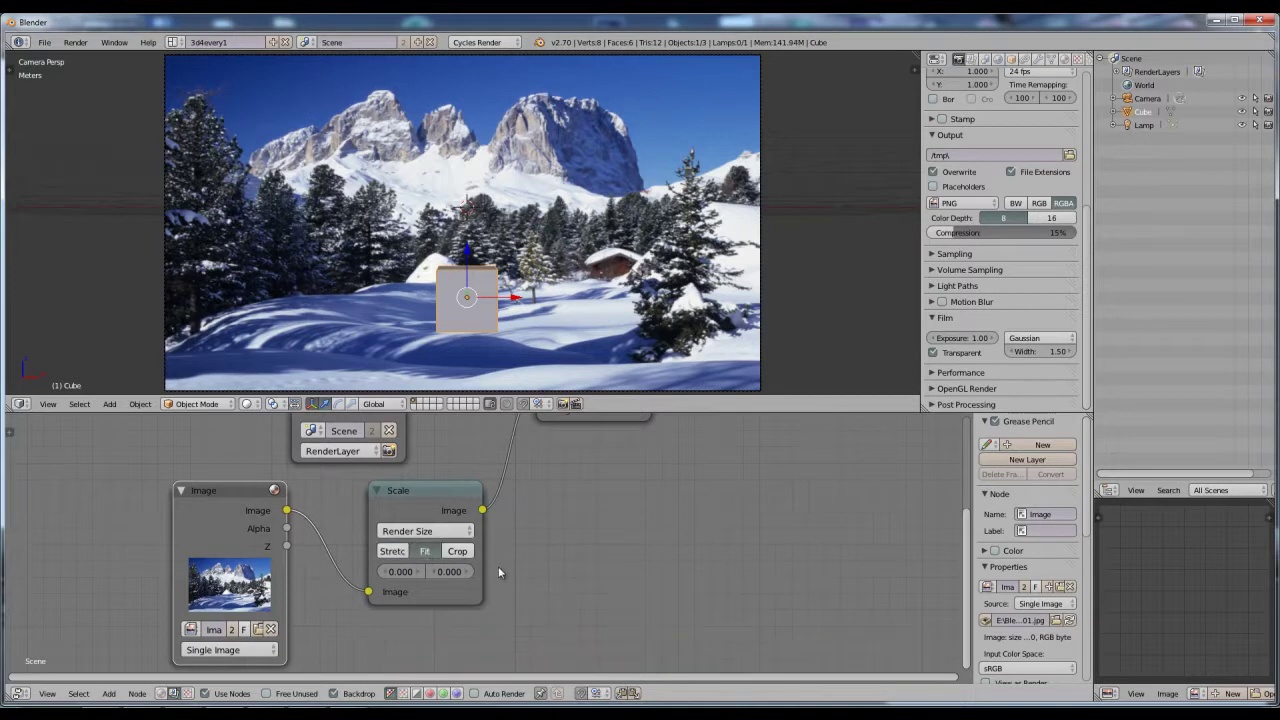
{"action": "scroll", "coordinate": [685, 537], "scroll_direction": "down", "scroll_amount": 1}
{"action": "scroll", "coordinate": [685, 538], "scroll_direction": "down", "scroll_amount": 1}
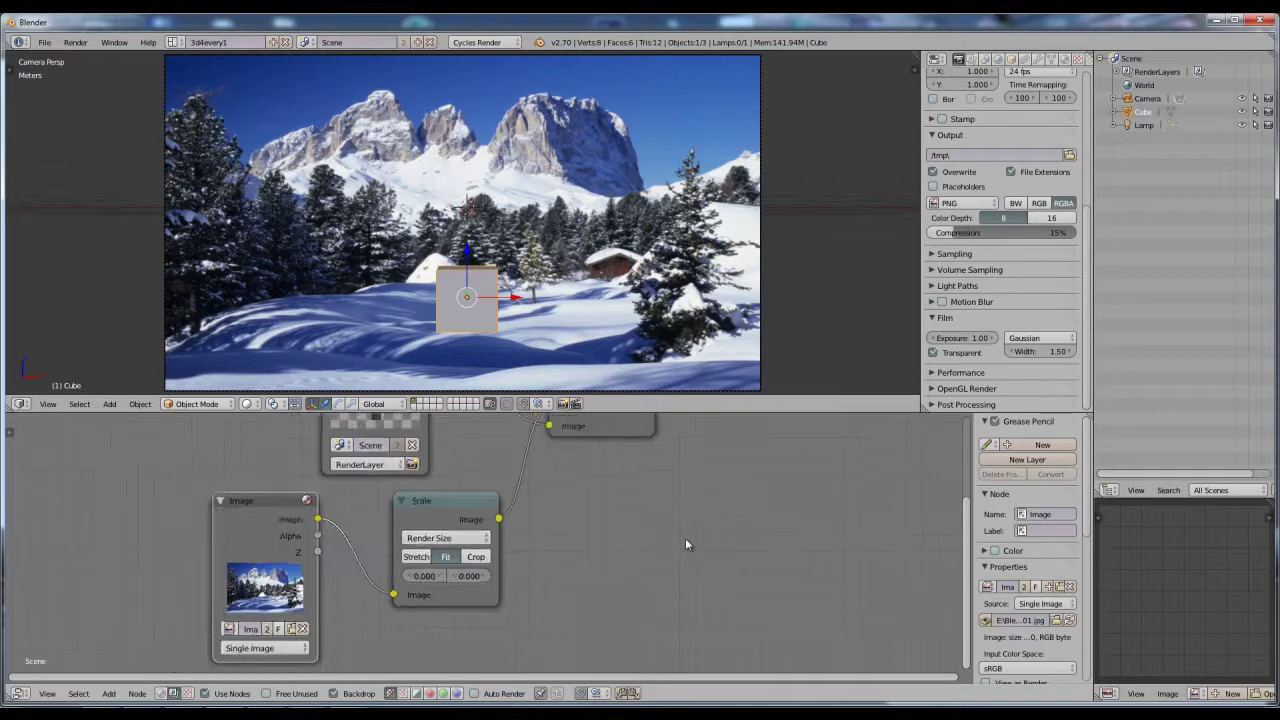
{"action": "scroll", "coordinate": [685, 538], "scroll_direction": "down", "scroll_amount": 2}
{"action": "scroll", "coordinate": [687, 536], "scroll_direction": "down", "scroll_amount": 1}
{"action": "middle_click_drag", "start_coordinate": [716, 544], "coordinate": [624, 581]}
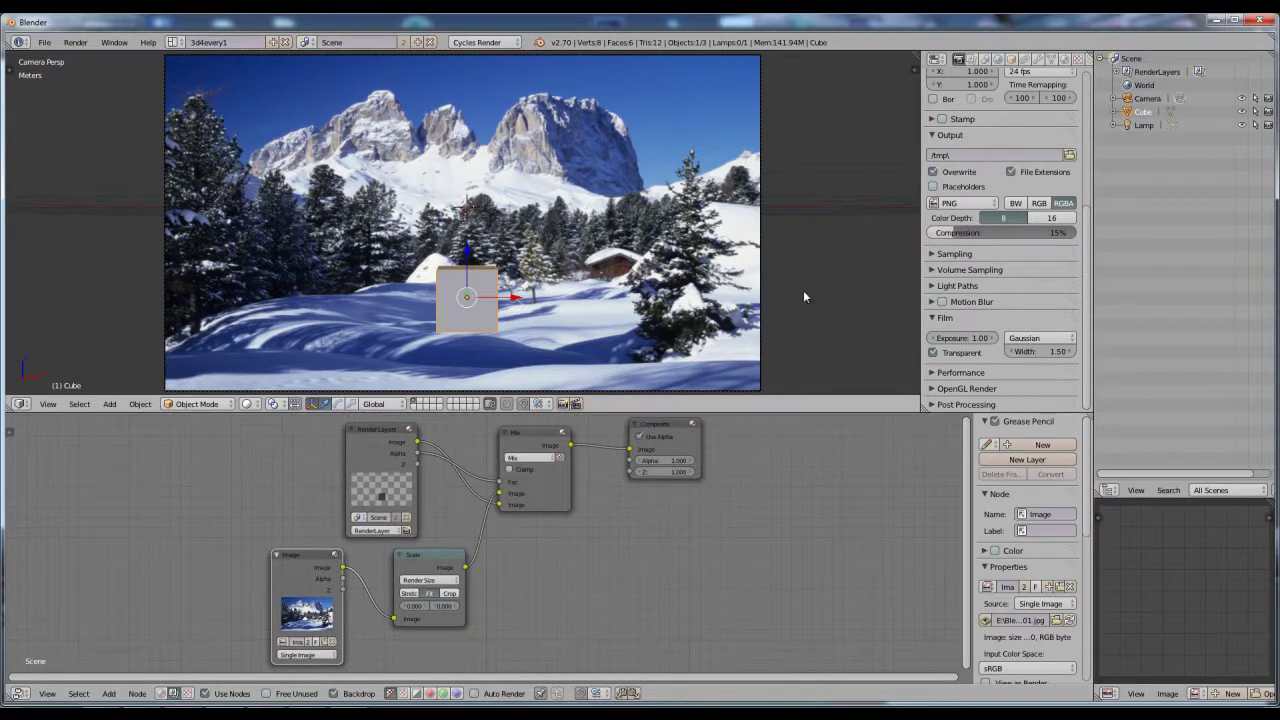
- Render with F12 to check the cube over the fitted snowy photo, then close the render window
{"action": "key", "text": "F12"}
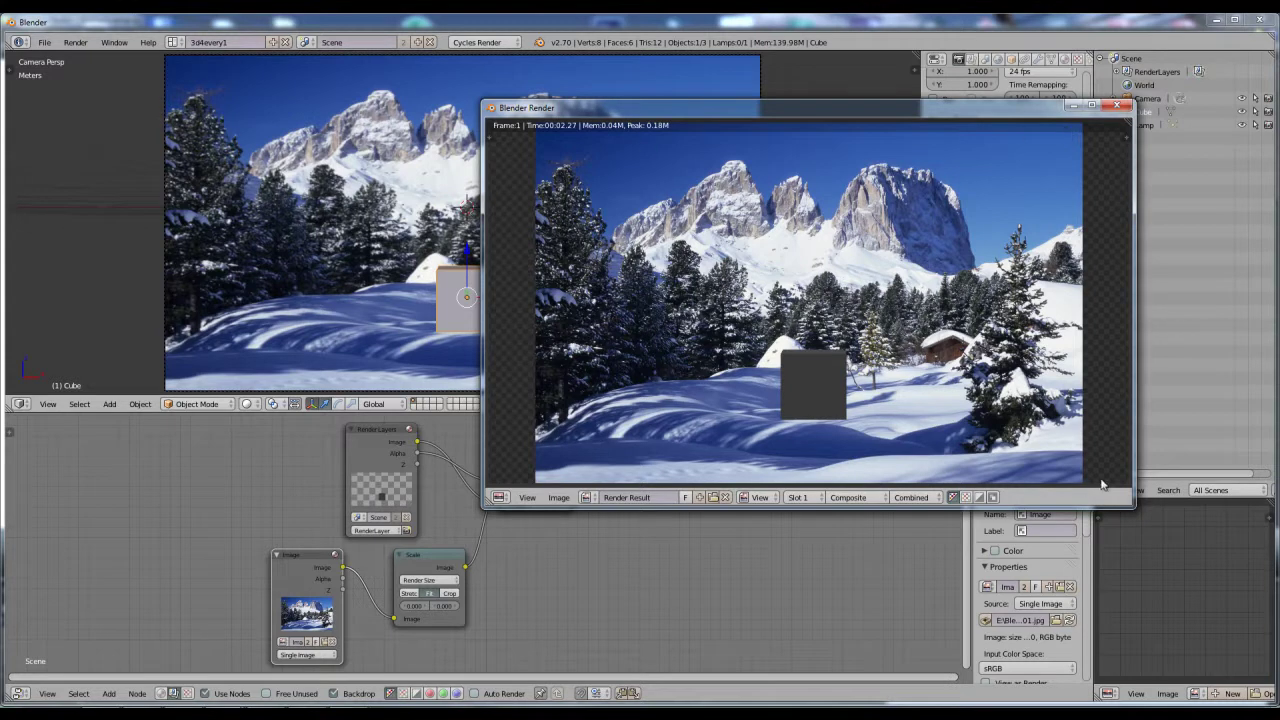
{"action": "mouse_move", "coordinate": [981, 110]}
{"action": "left_mouse_down"}
{"action": "mouse_move", "coordinate": [498, 107]}
{"action": "mouse_move", "coordinate": [628, 126]}
{"action": "left_mouse_up"}
{"action": "left_click_drag", "start_coordinate": [1092, 236], "coordinate": [1088, 135]}
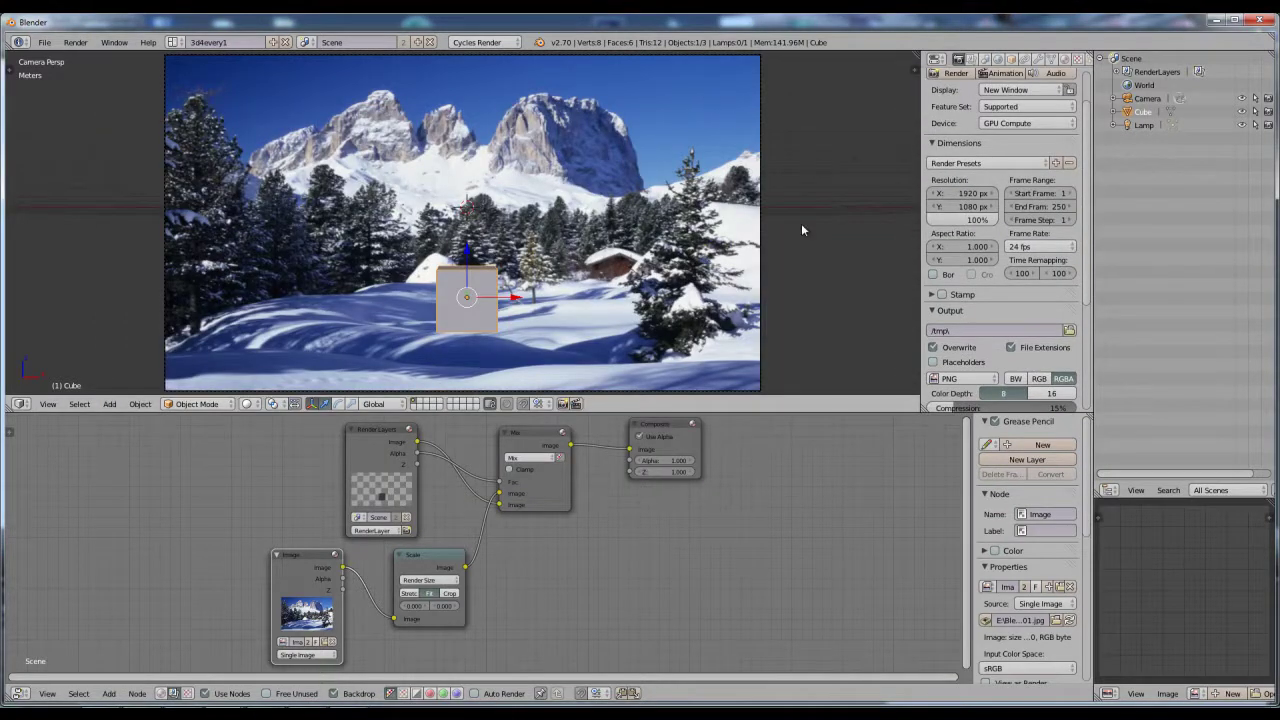
{"action": "key", "text": "F12"}
{"action": "mouse_move", "coordinate": [866, 114]}
{"action": "left_mouse_down"}
{"action": "mouse_move", "coordinate": [754, 76]}
{"action": "mouse_move", "coordinate": [754, 41]}
{"action": "left_mouse_up"}
{"action": "scroll", "coordinate": [758, 173], "scroll_direction": "down", "scroll_amount": 3}
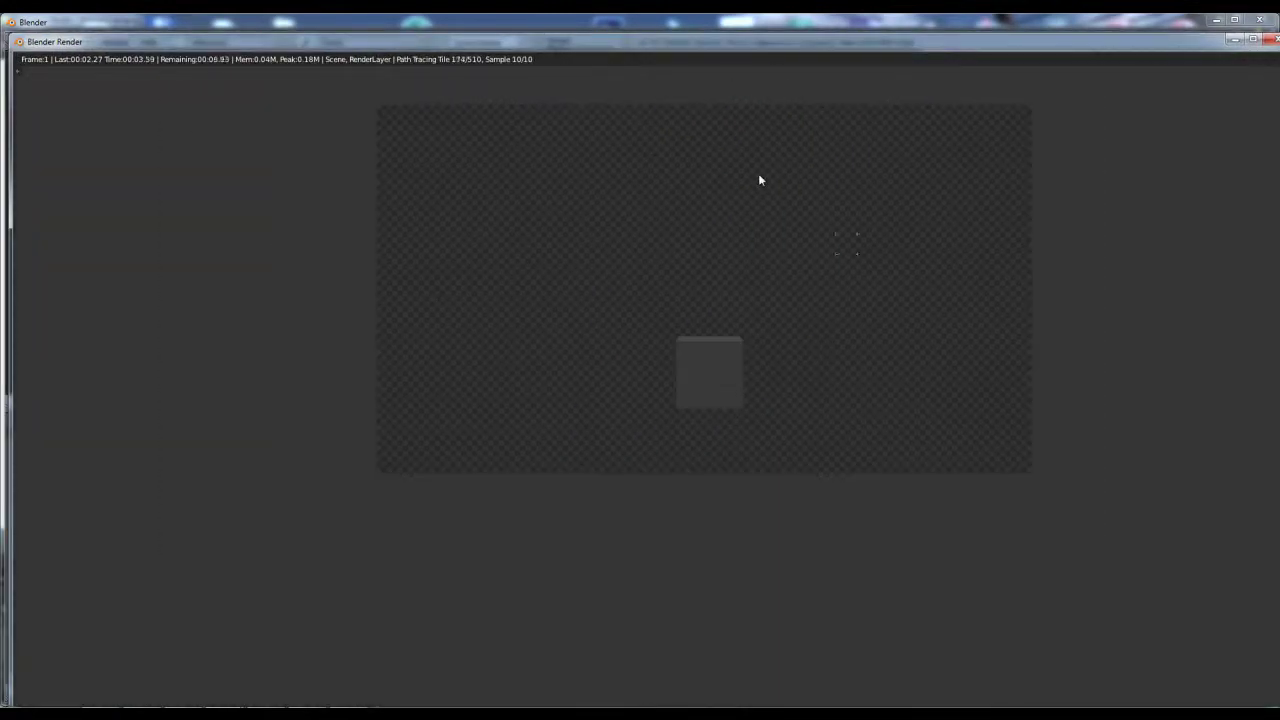
{"action": "scroll", "coordinate": [758, 180], "scroll_direction": "up", "scroll_amount": 1}
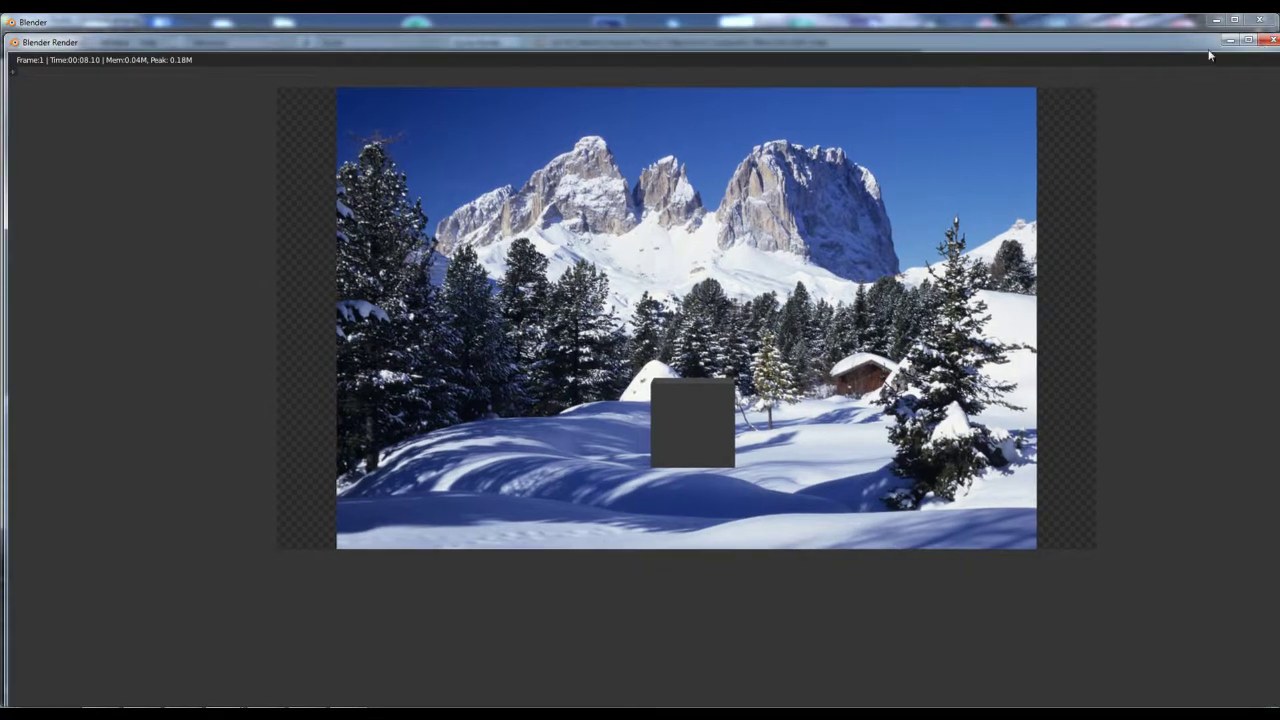
{"action": "left_click", "coordinate": [1268, 40]}
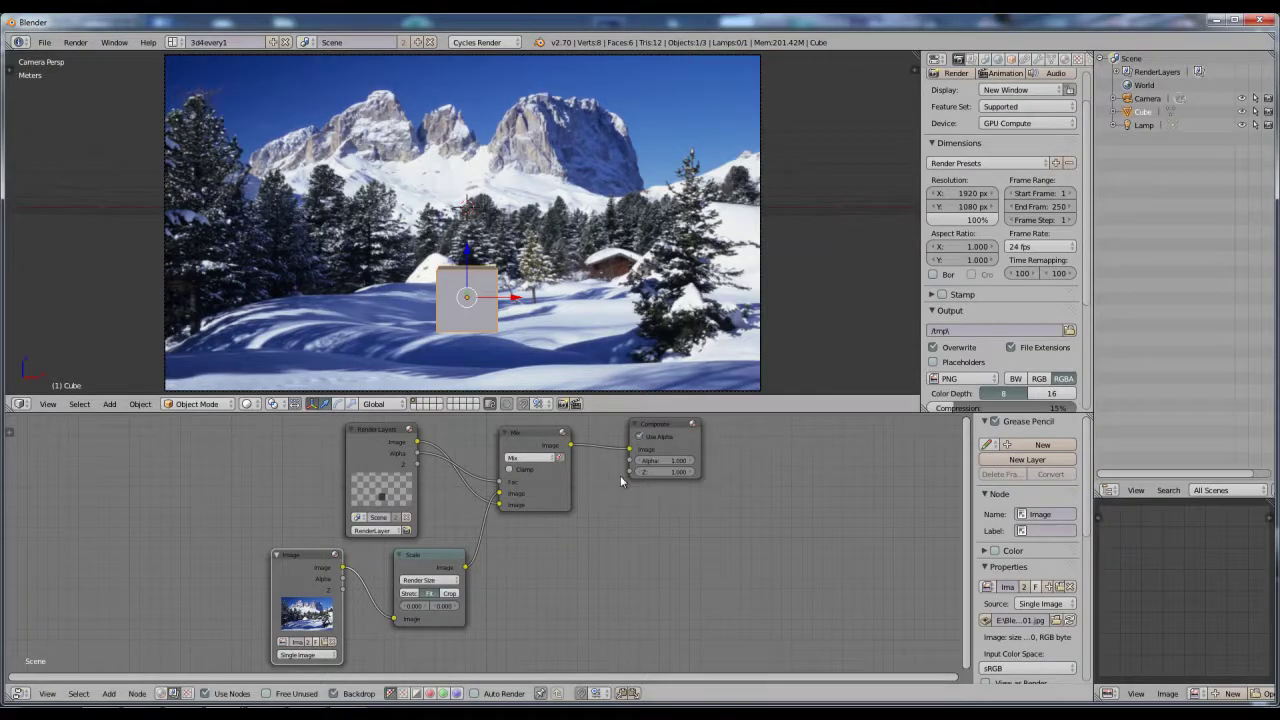
- Lower the render resolution percentage to 50%
{"action": "scroll", "coordinate": [425, 608], "scroll_direction": "up", "scroll_amount": 1}
{"action": "scroll", "coordinate": [425, 608], "scroll_direction": "up", "scroll_amount": 2}
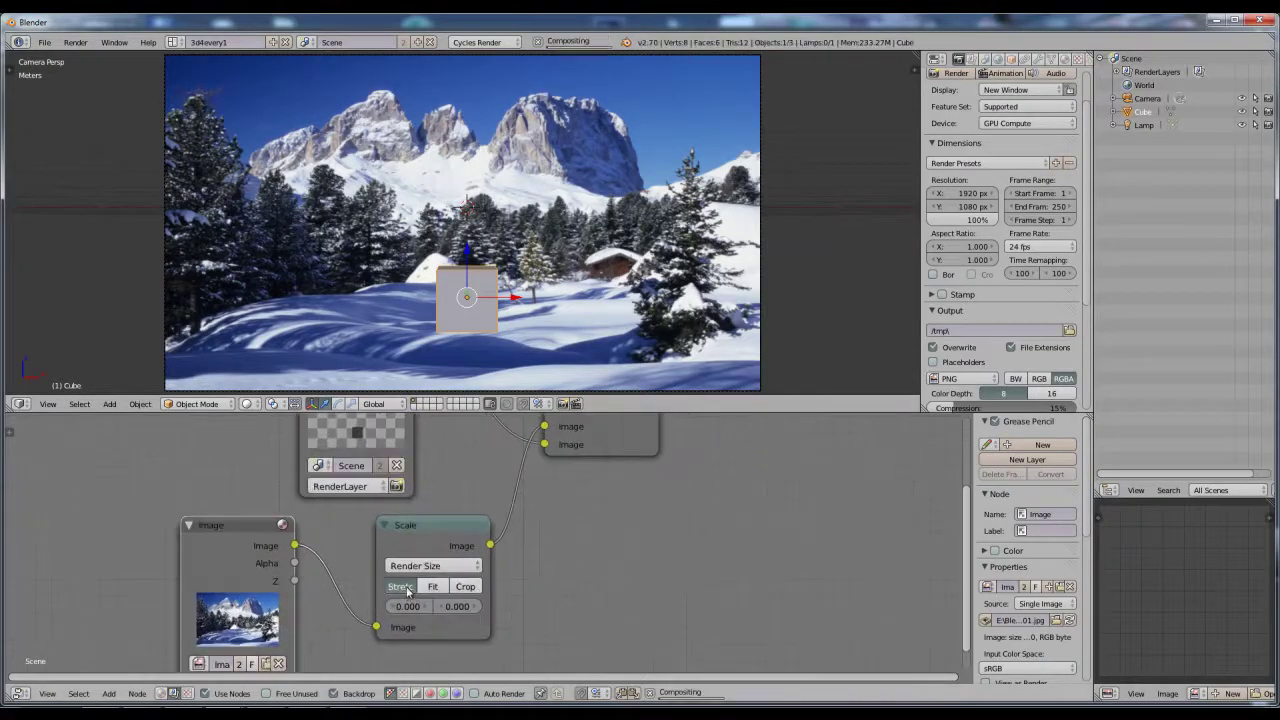
{"action": "scroll", "coordinate": [586, 531], "scroll_direction": "down", "scroll_amount": 1}
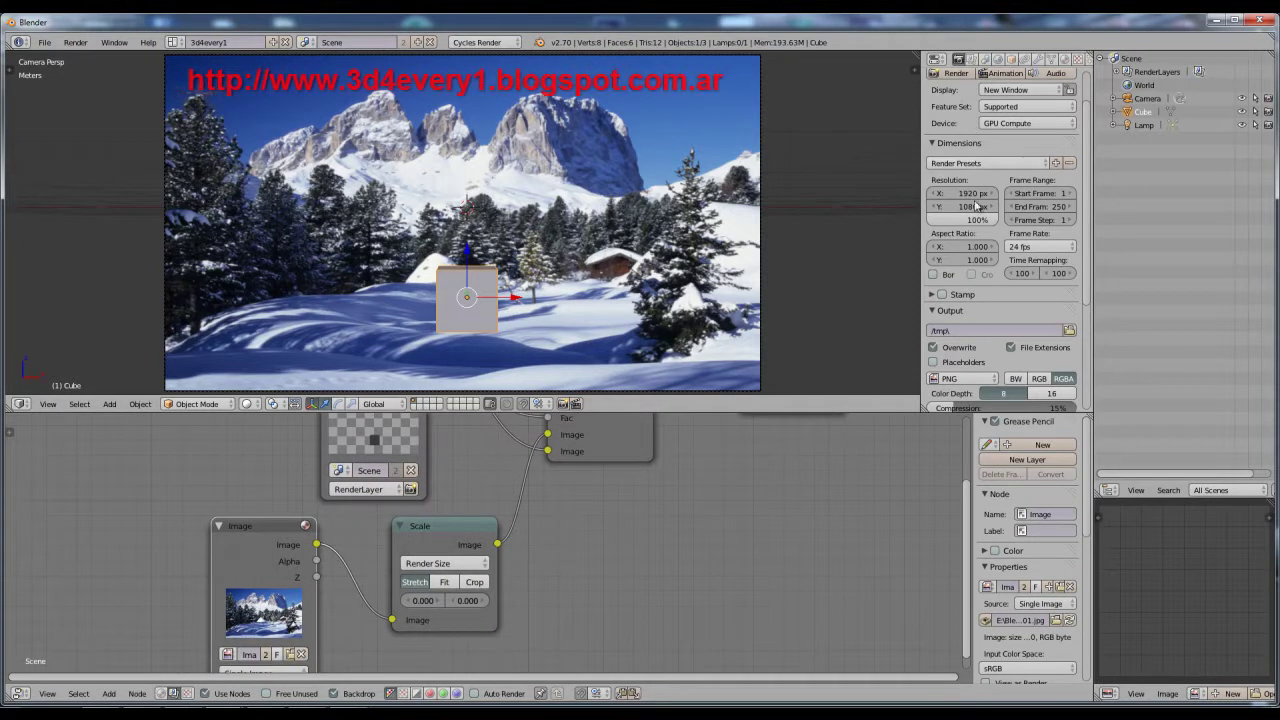
{"action": "left_click_drag", "start_coordinate": [975, 225], "coordinate": [958, 226]}
- Test-render at 50% to review the cube over the stretched photo, then close the render window
{"action": "left_click", "coordinate": [953, 74]}
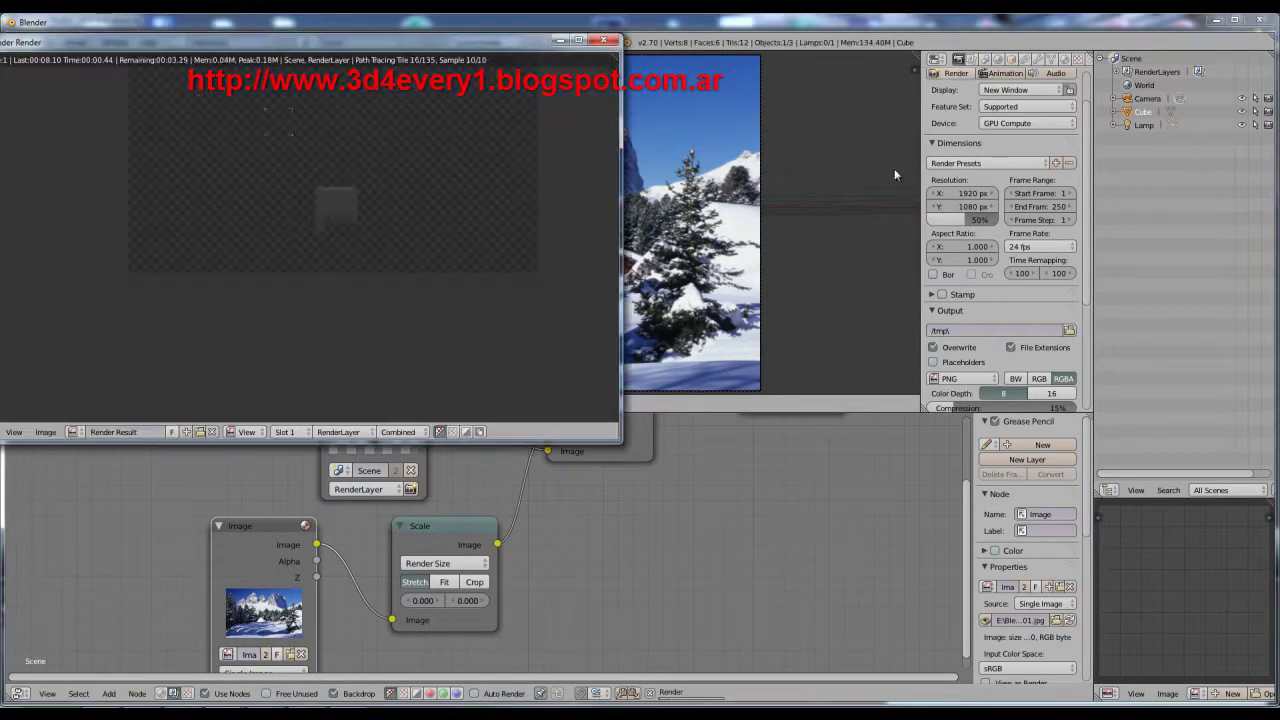
{"action": "left_click_drag", "start_coordinate": [520, 42], "coordinate": [757, 124]}
{"action": "scroll", "coordinate": [696, 183], "scroll_direction": "up", "scroll_amount": 2}
{"action": "scroll", "coordinate": [696, 183], "scroll_direction": "down", "scroll_amount": 1}
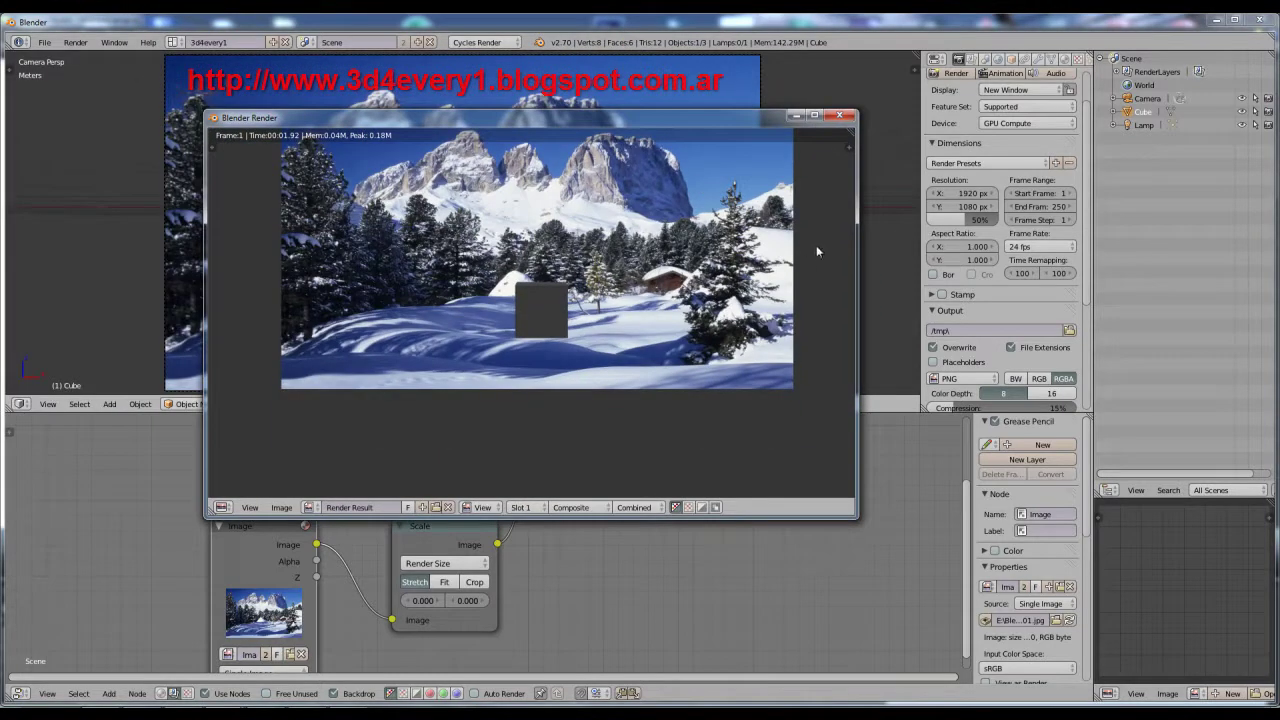
{"action": "left_click_drag", "start_coordinate": [666, 122], "coordinate": [681, 133]}
{"action": "scroll", "coordinate": [652, 222], "scroll_direction": "up", "scroll_amount": 1}
{"action": "scroll", "coordinate": [652, 222], "scroll_direction": "down", "scroll_amount": 1}
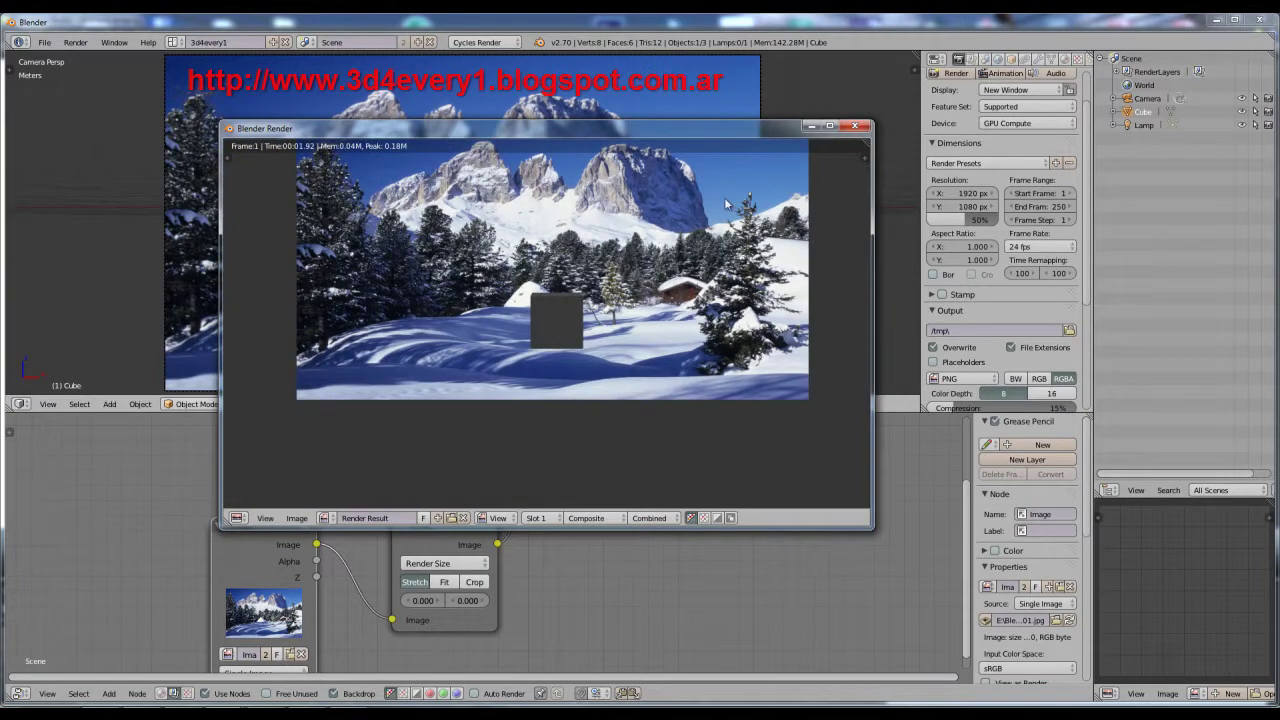
{"action": "left_click", "coordinate": [855, 126]}
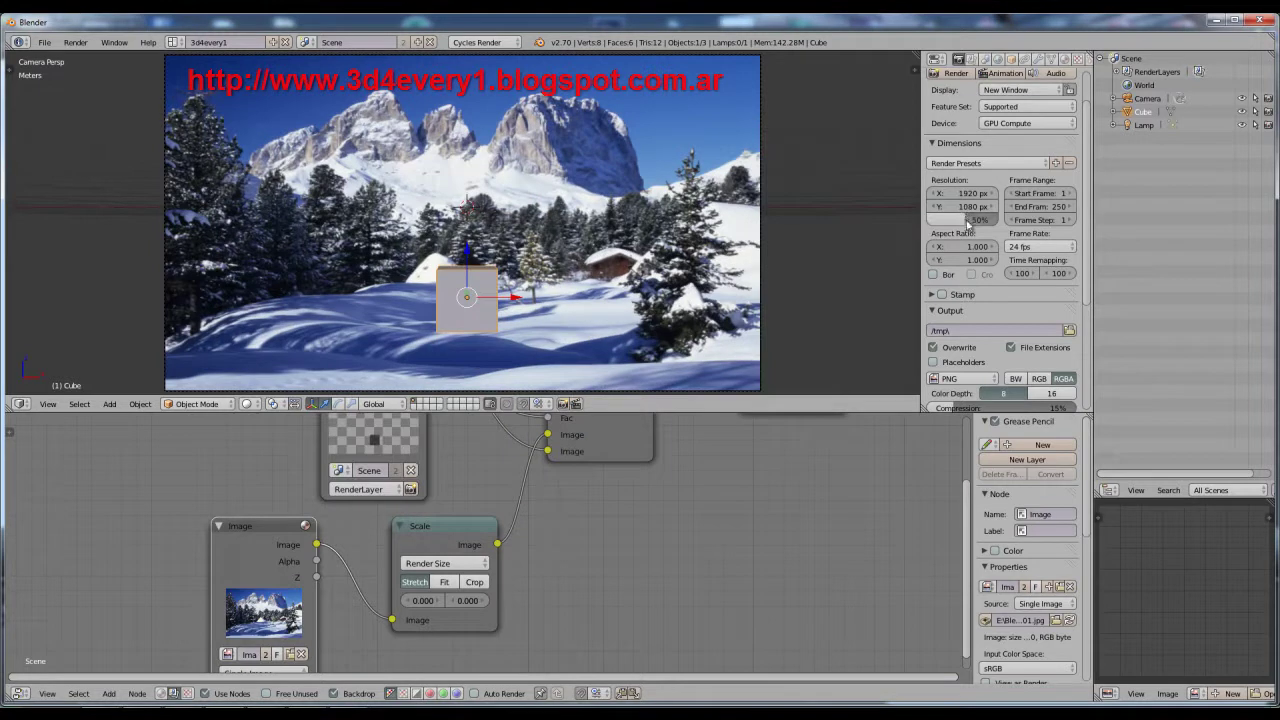
- Render the full 100% composite of the cube over the mountain photo, then close it with Esc
{"action": "left_click", "coordinate": [955, 73]}
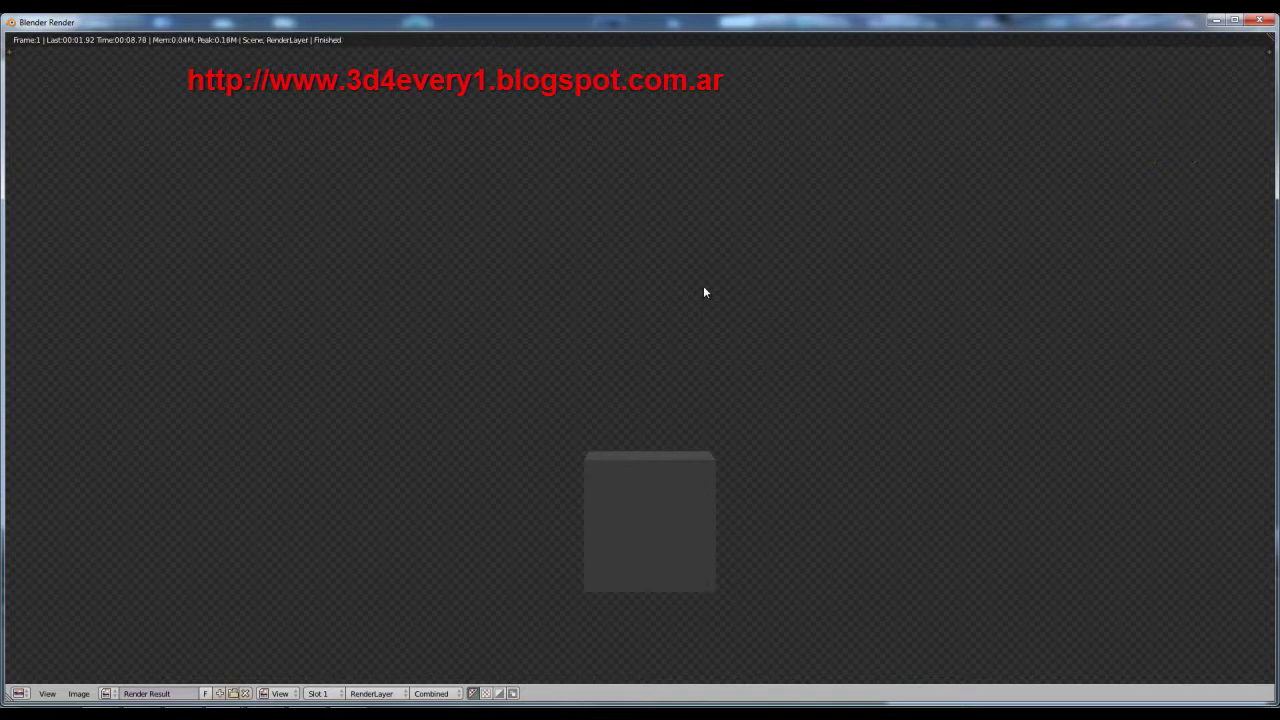
{"action": "scroll", "coordinate": [704, 292], "scroll_direction": "down", "scroll_amount": 1}
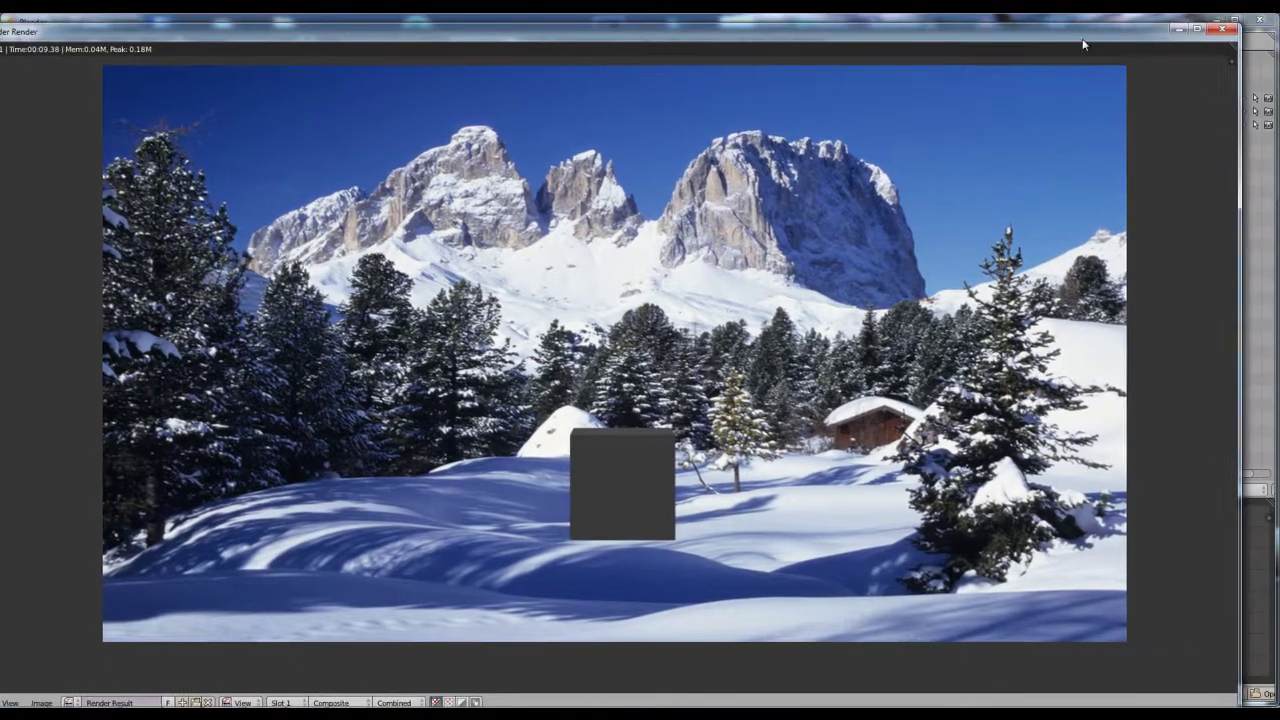
{"action": "key", "text": "Escape"}
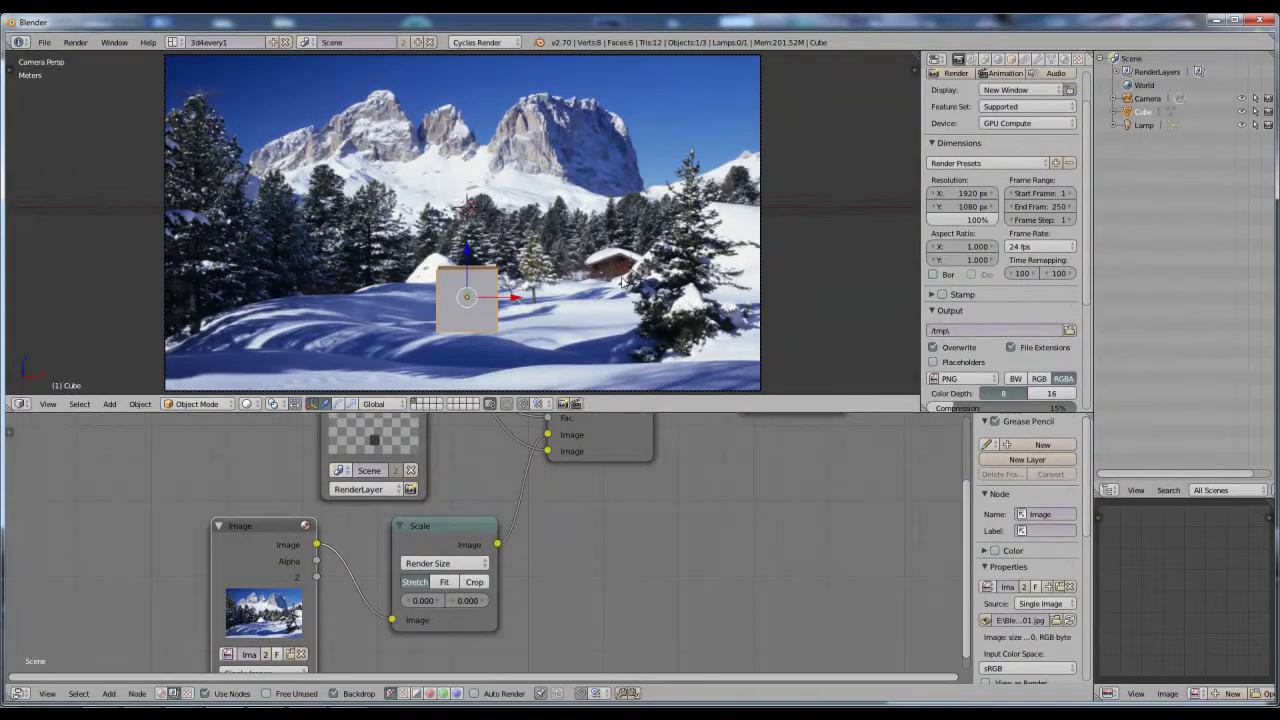
{"action": "scroll", "coordinate": [666, 496], "scroll_direction": "down", "scroll_amount": 1}
{"action": "scroll", "coordinate": [667, 499], "scroll_direction": "down", "scroll_amount": 1}
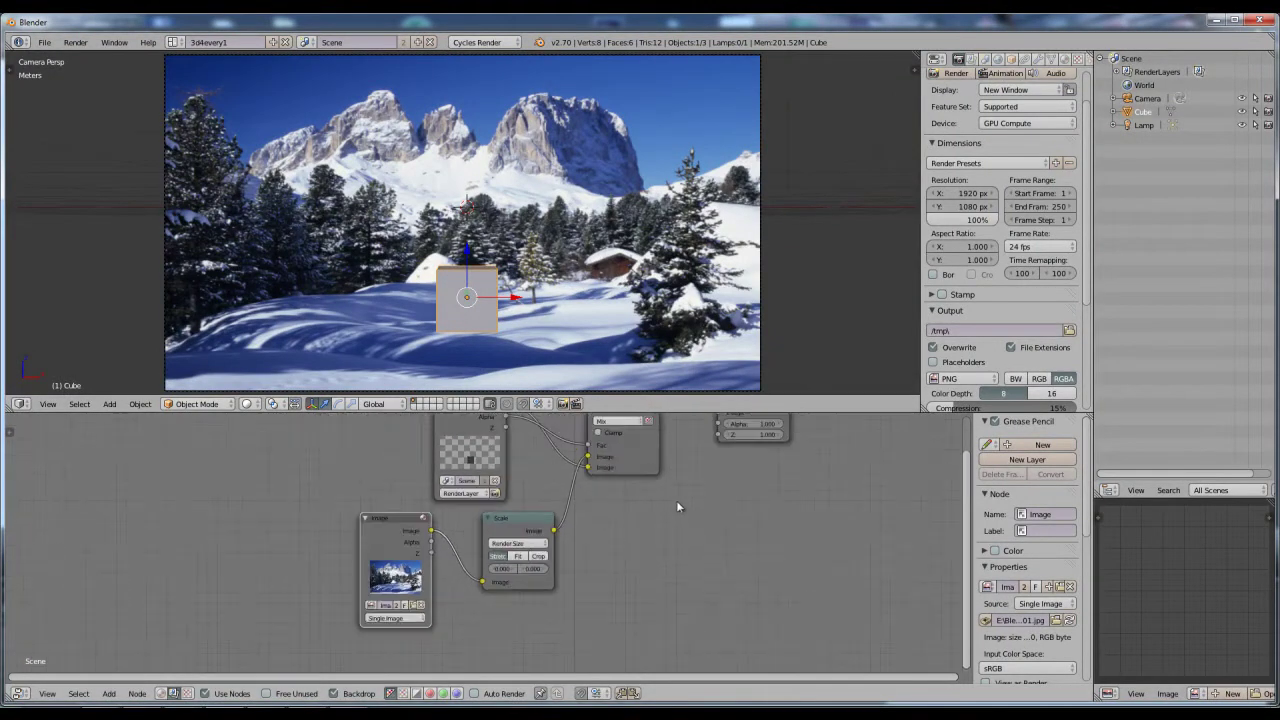
{"action": "scroll", "coordinate": [710, 488], "scroll_direction": "down", "scroll_amount": 1}
{"action": "middle_click_drag", "start_coordinate": [711, 487], "coordinate": [600, 519]}
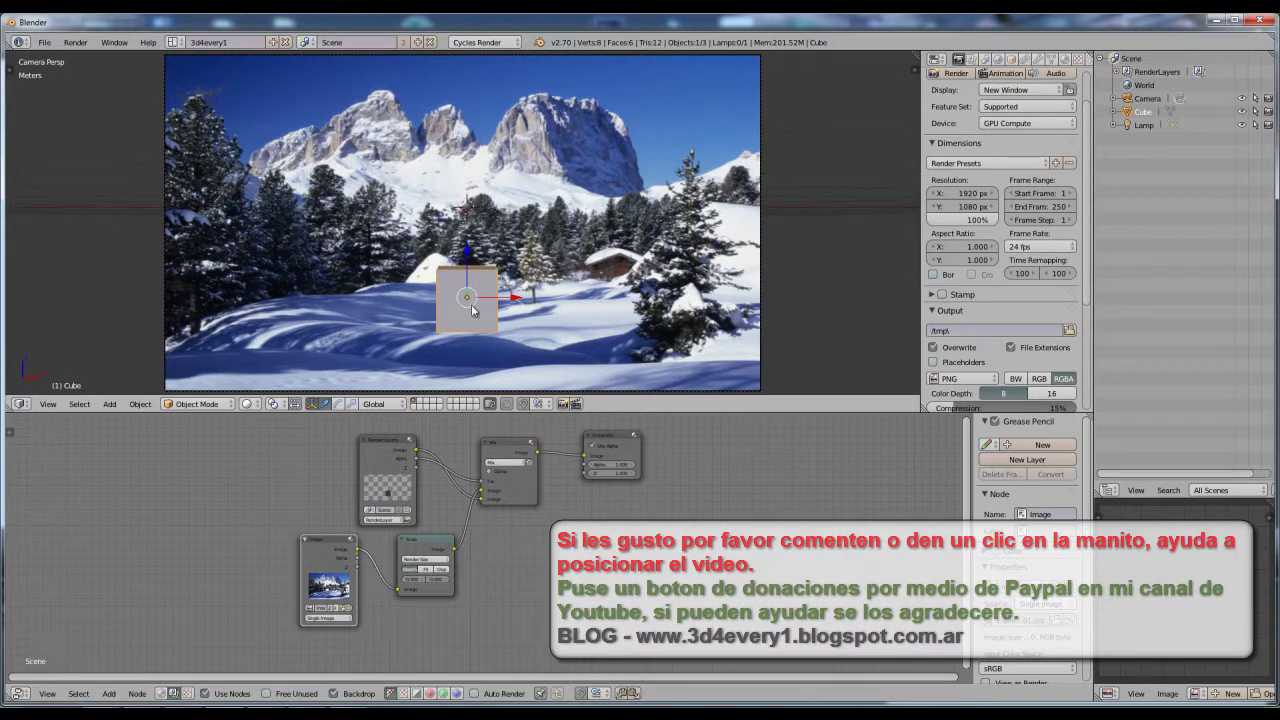
{"action": "middle_click_drag", "start_coordinate": [673, 499], "coordinate": [655, 498]}
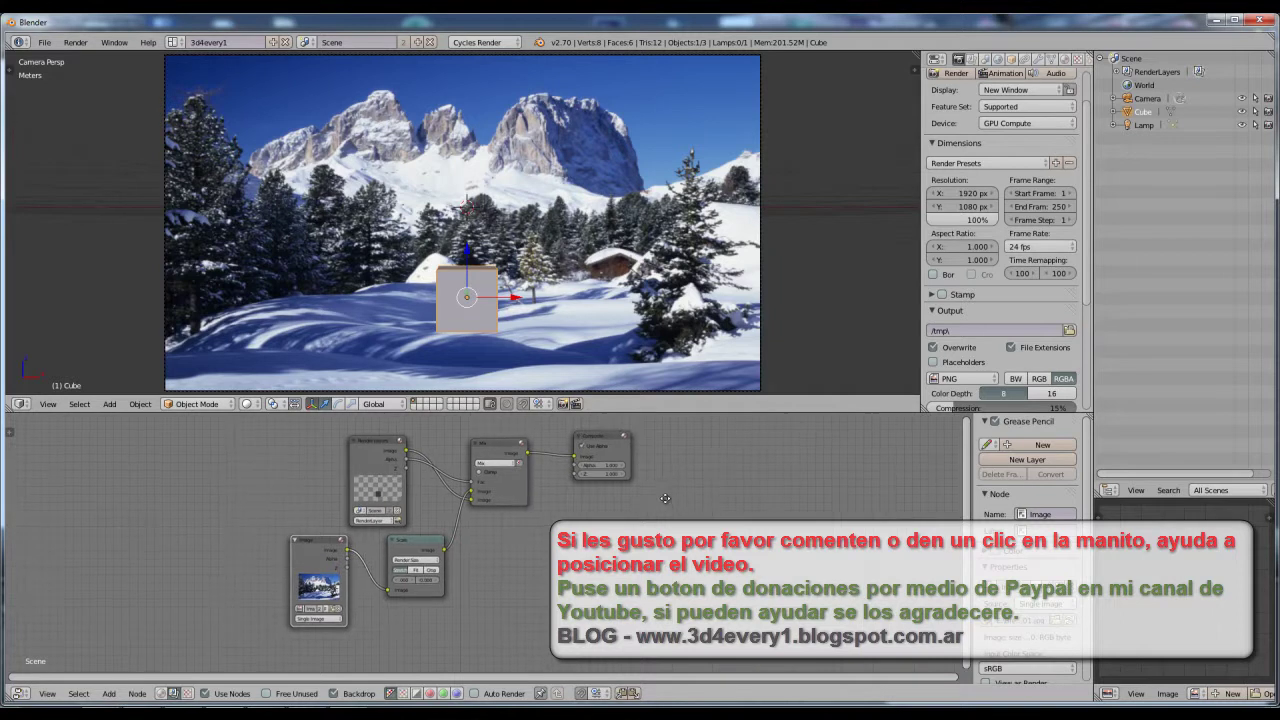